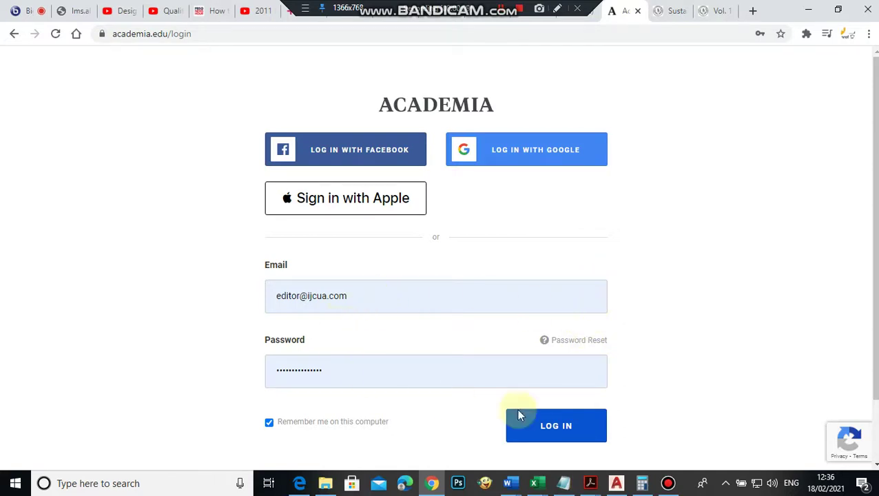
- Log in to the Academia account with the pre-filled credentials and start adding a new document
left_click(545, 423)
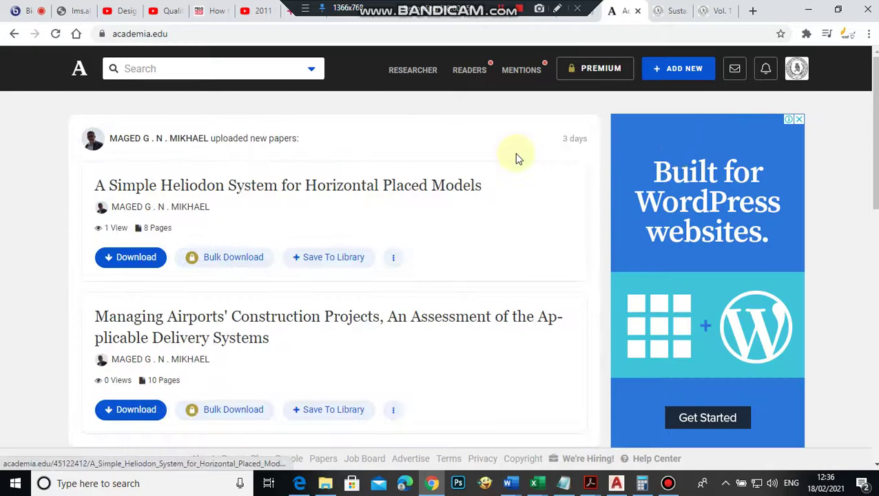
left_click(686, 72)
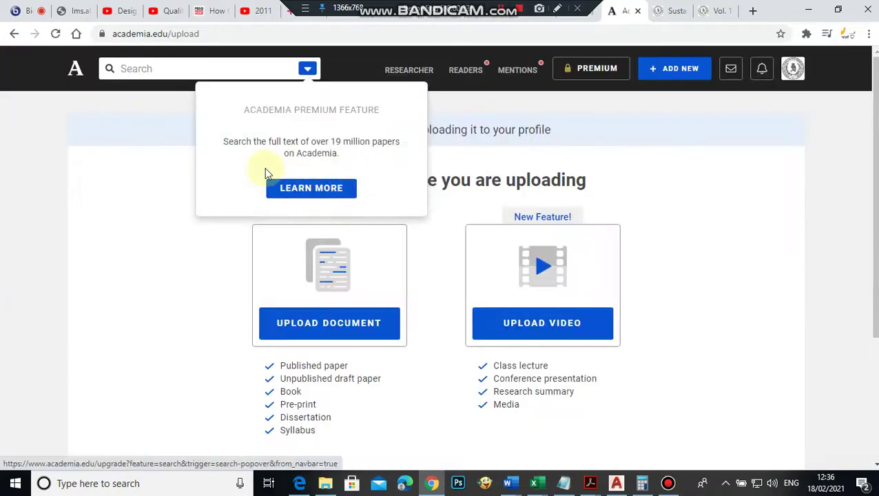
left_click(346, 323)
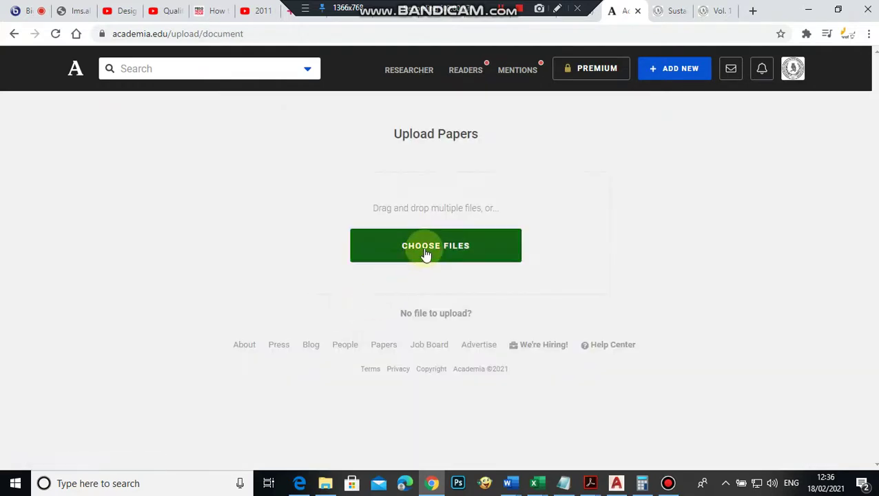
- Upload the final PDF from the folder numbered 2 inside papers > Vol 1 Issue 1
left_click(426, 253)
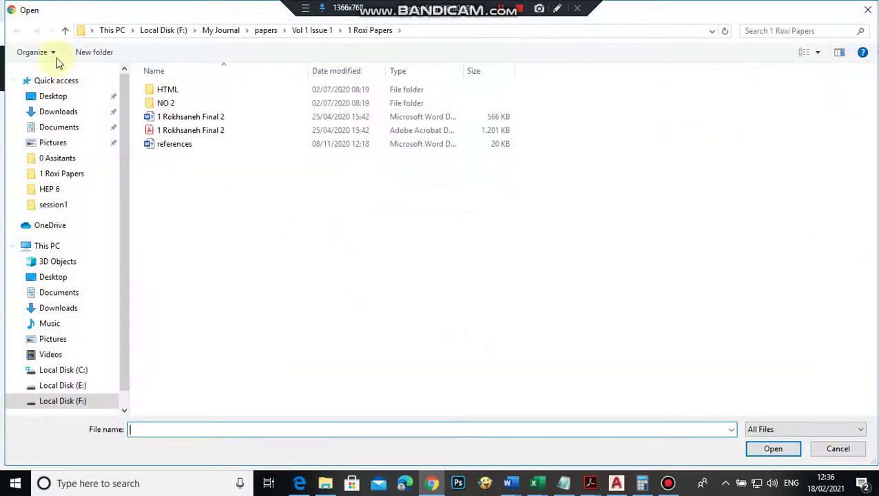
left_click(65, 31)
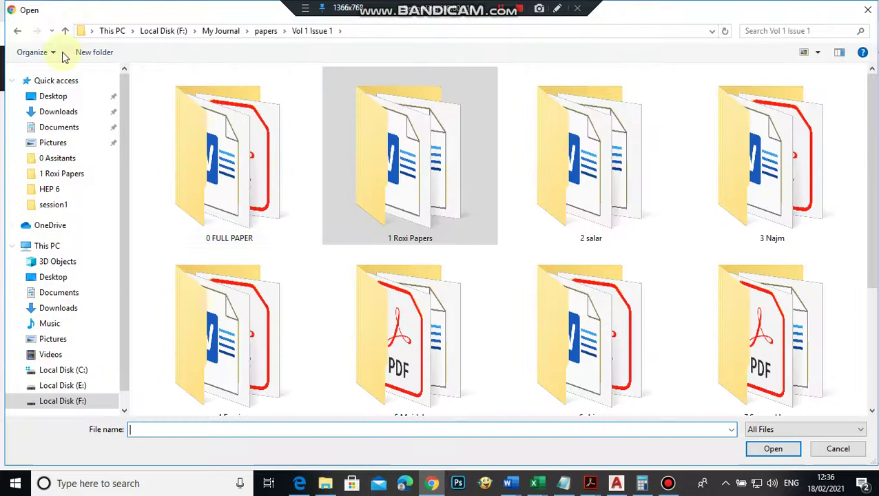
left_click(65, 31)
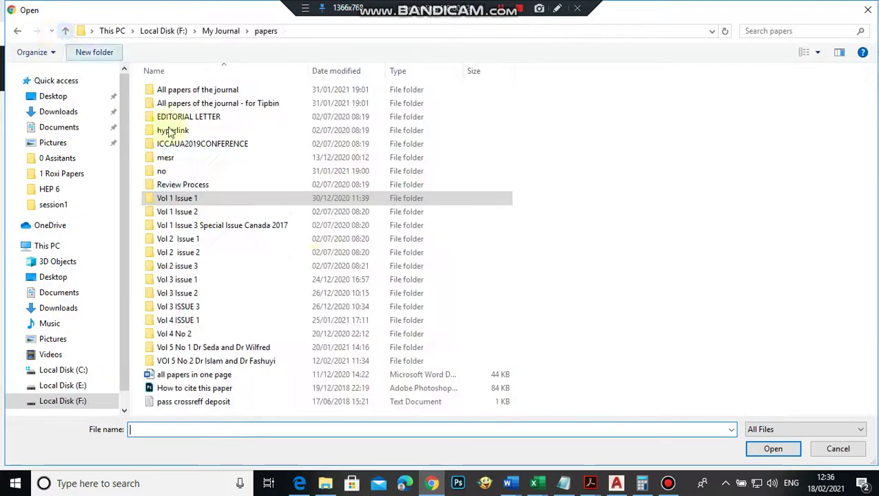
double_click(184, 199)
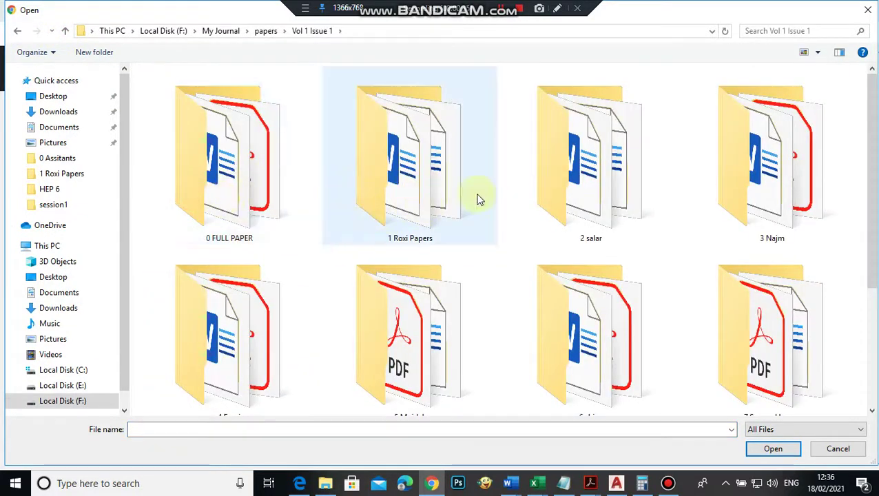
double_click(594, 185)
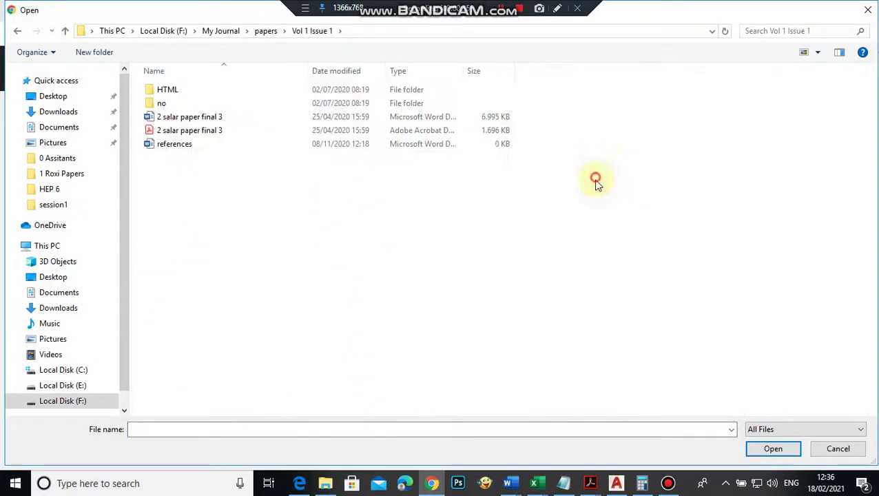
double_click(238, 134)
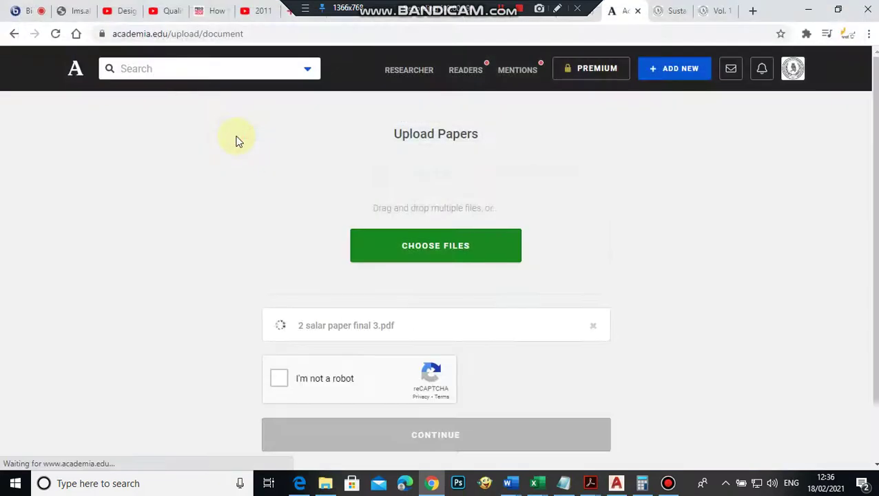
- Complete the "I'm not a robot" check, continue, and set the file type to Published Work
left_click(280, 379)
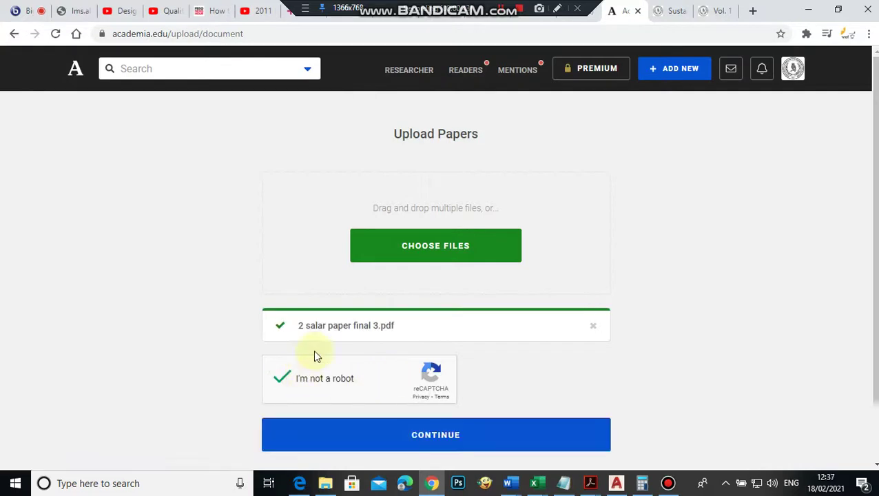
scroll(435, 329, "down", 1)
left_click(448, 372)
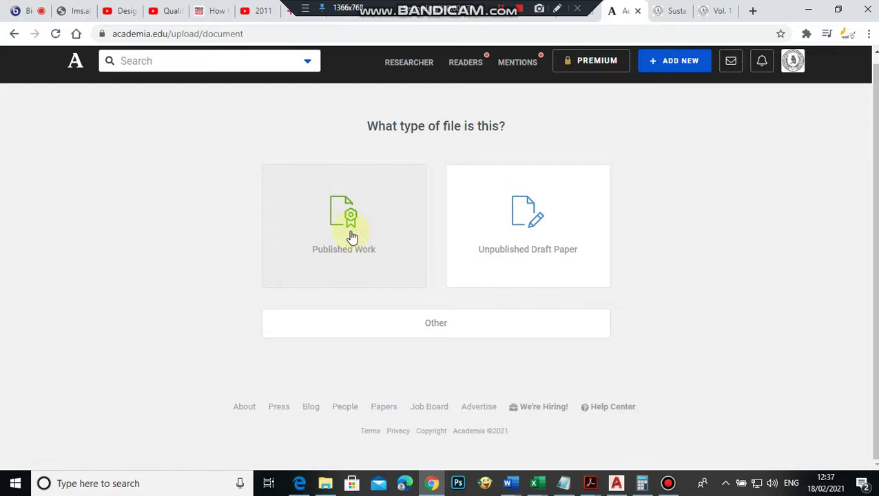
left_click(349, 216)
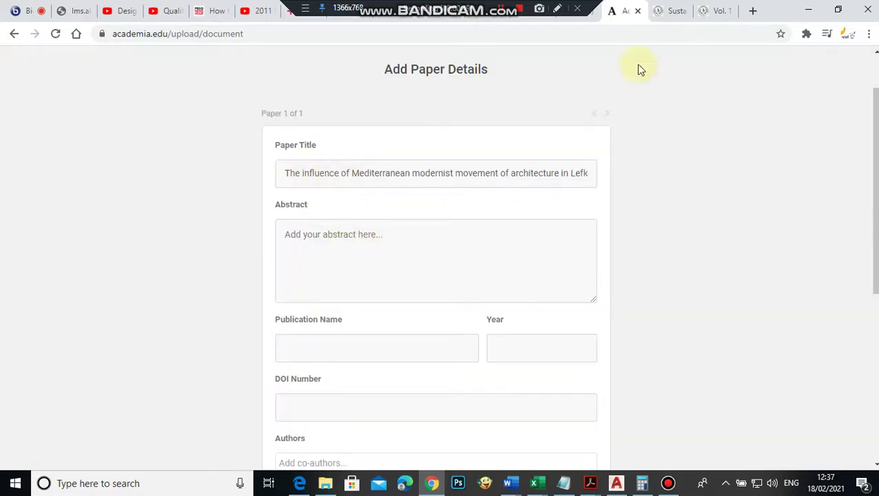
- Open the Vol. 1 No. 1 (2017) issue on the journal website and locate the article matching the uploaded paper's title
left_click_drag(290, 171, 444, 162)
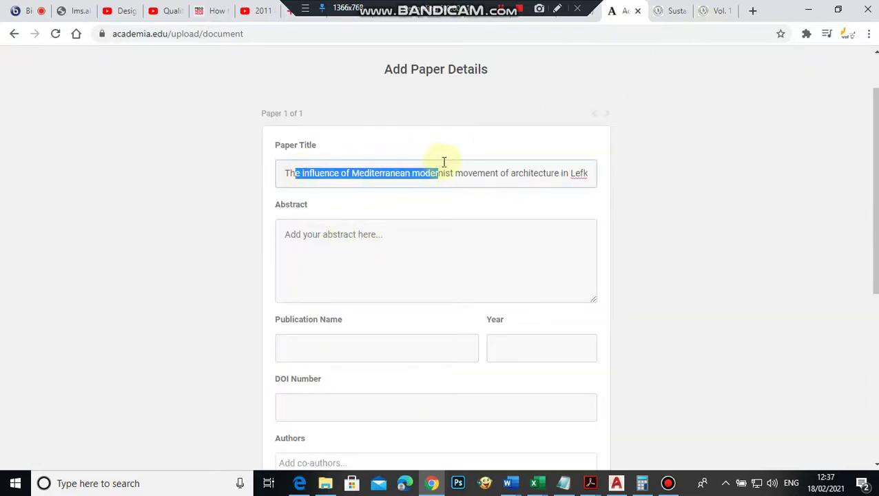
left_click(674, 11)
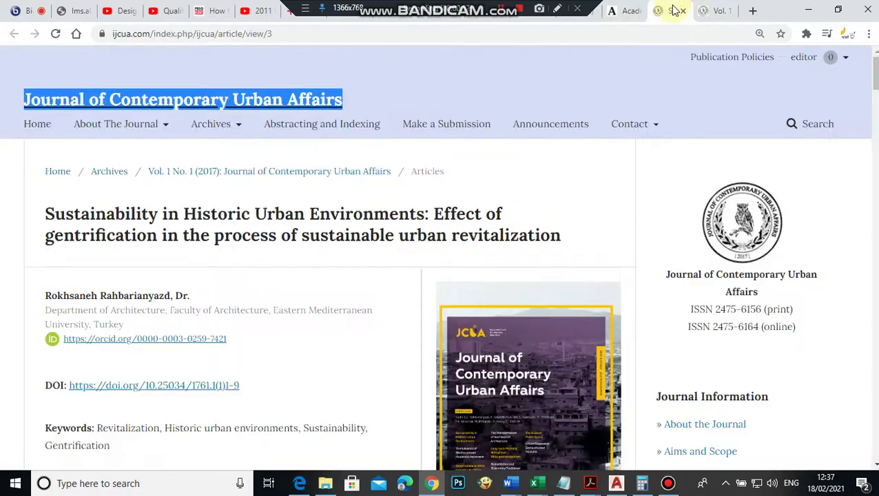
left_click(199, 173)
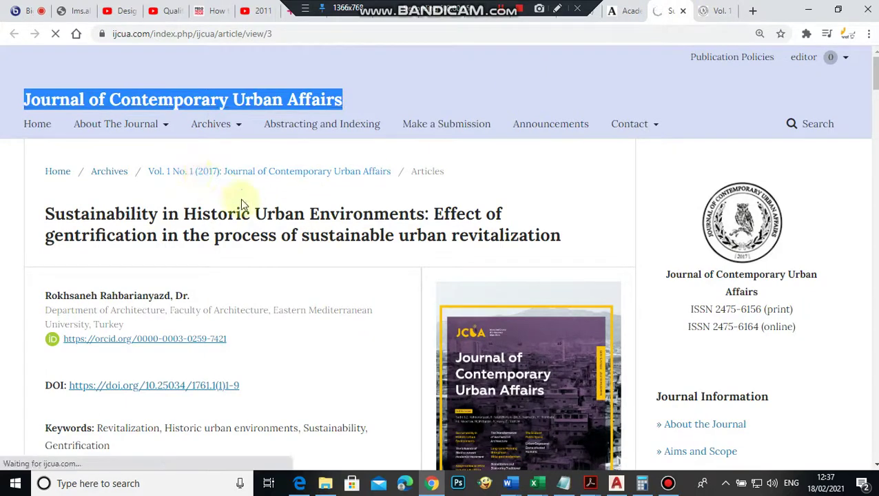
scroll(243, 196, "down", 5)
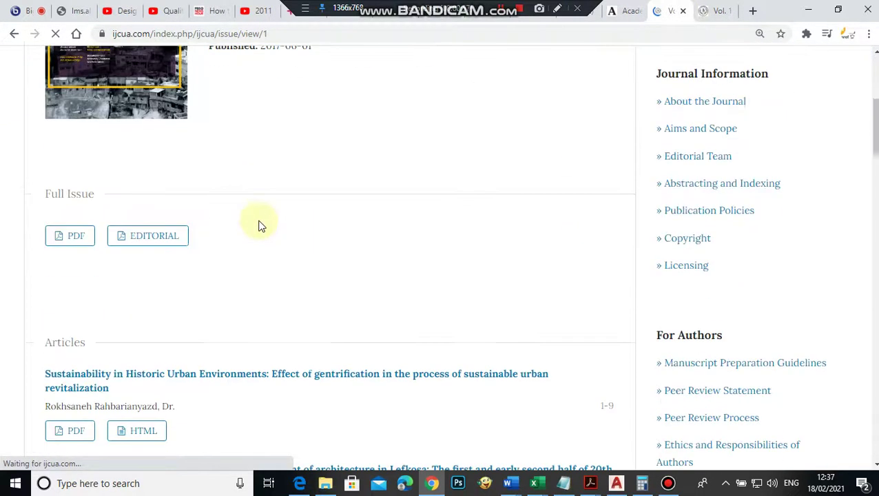
scroll(260, 226, "down", 4)
left_click_drag(35, 246, 102, 244)
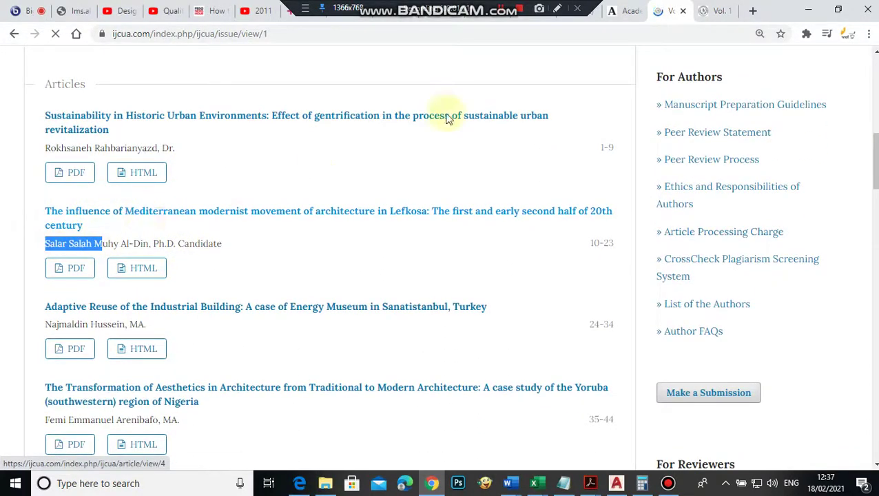
- Close the duplicate issue tab and open the article on Mediterranean modernist architecture in Lefkosa in a new tab
left_click(727, 12)
left_click(728, 13)
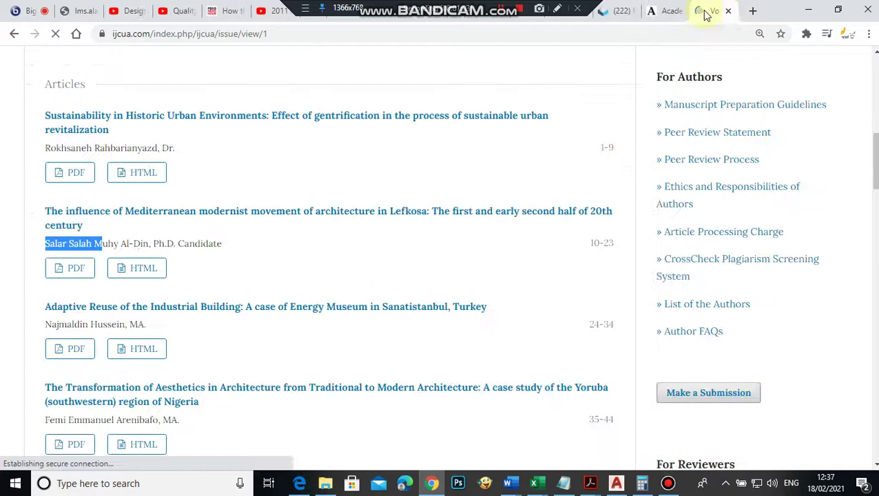
left_click(98, 243)
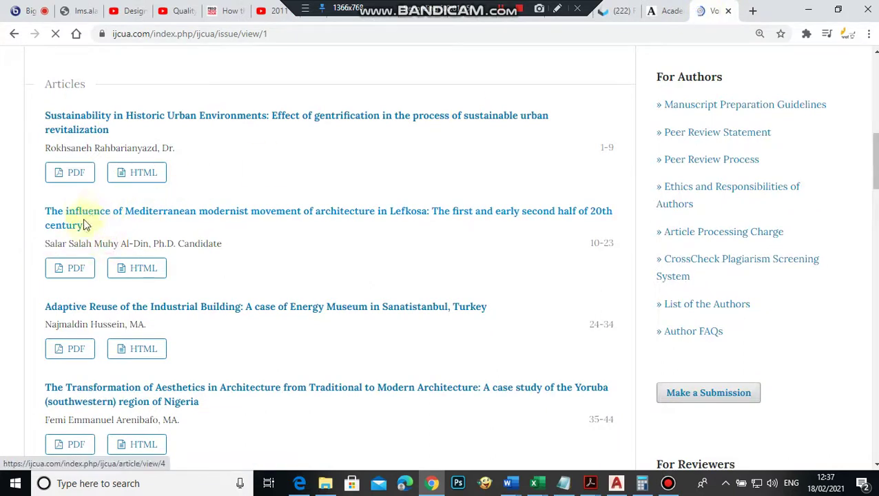
left_click(83, 220)
right_click(111, 215)
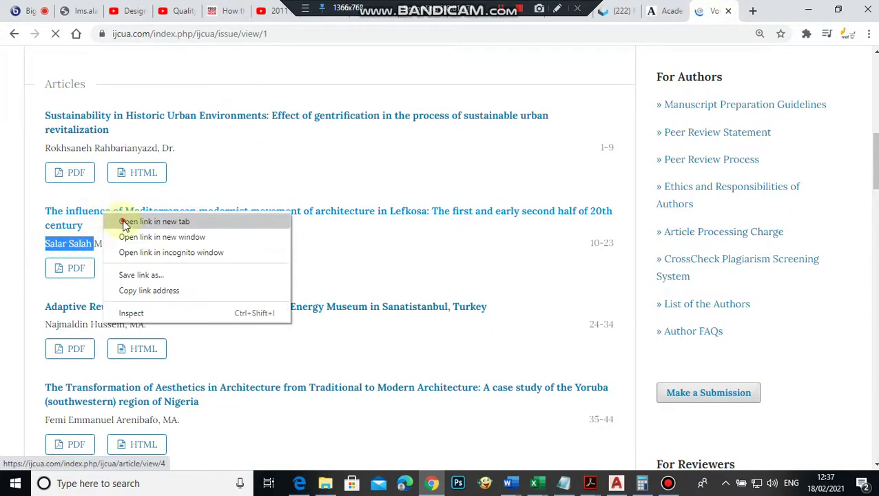
left_click(131, 221)
left_click(720, 9)
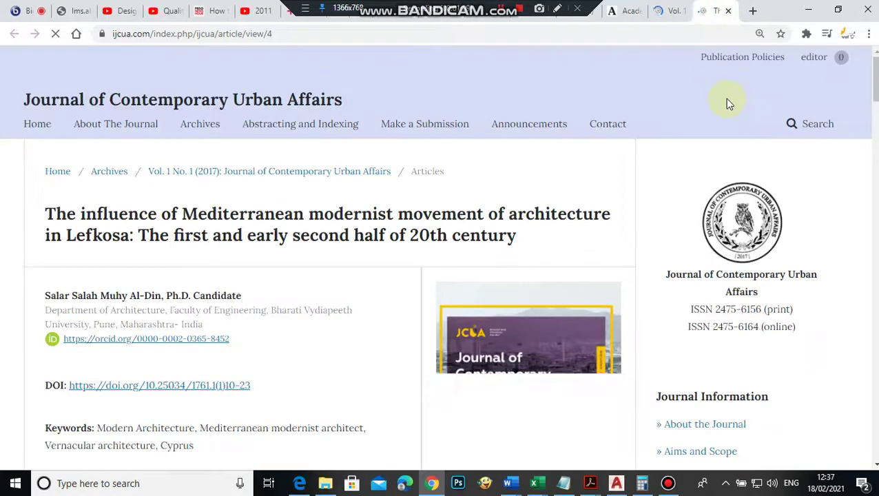
- Switch to File Explorer and go to My Journal > papers > Vol 1 Issue 1 on Local Disk (F:)
left_click(325, 483)
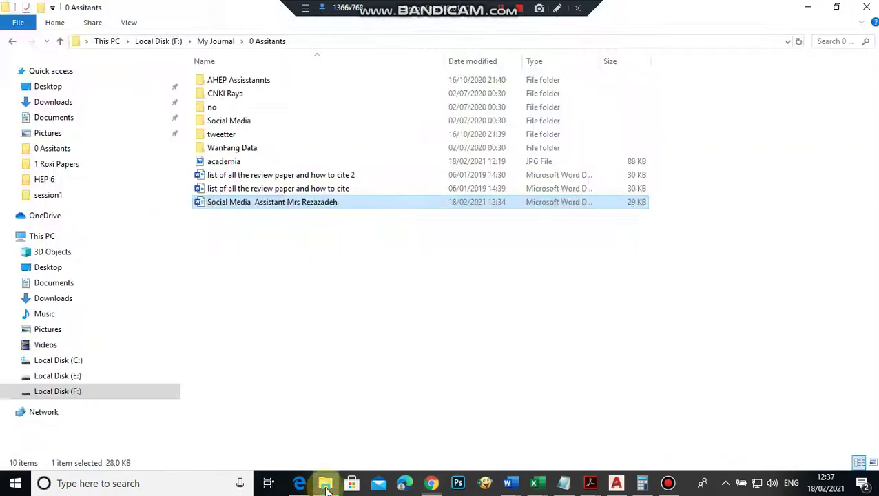
left_click(164, 43)
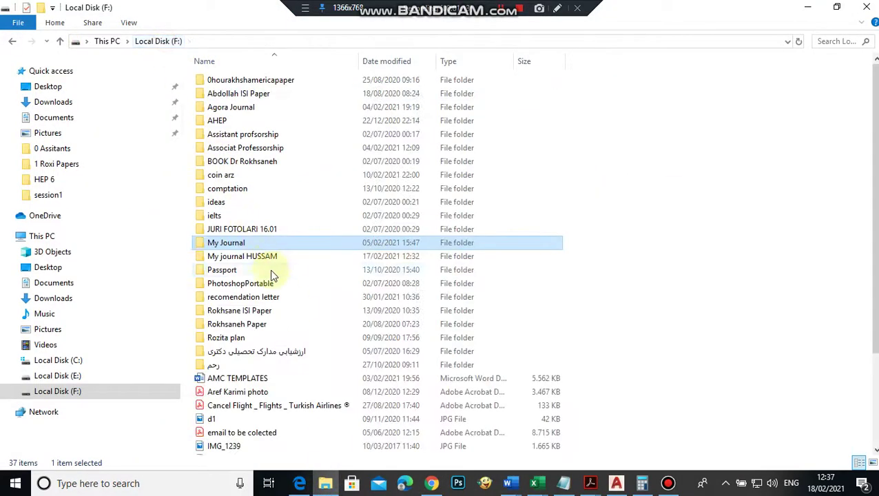
double_click(231, 240)
left_click(251, 213)
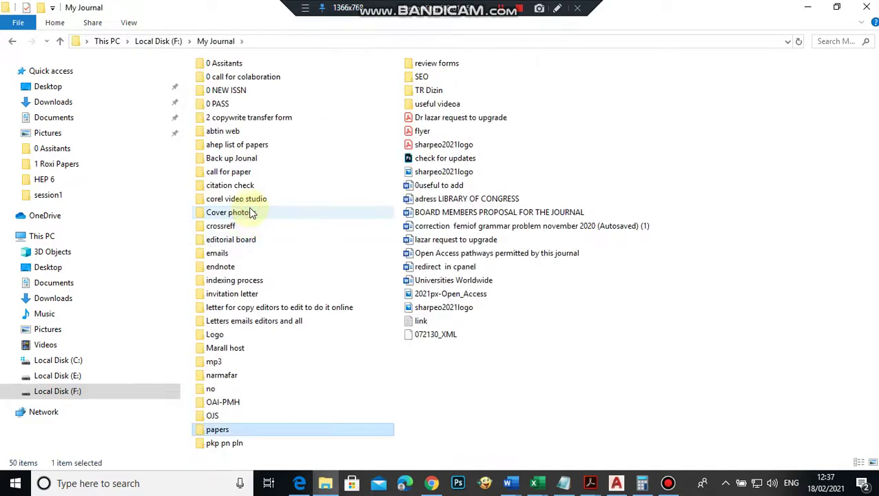
double_click(262, 431)
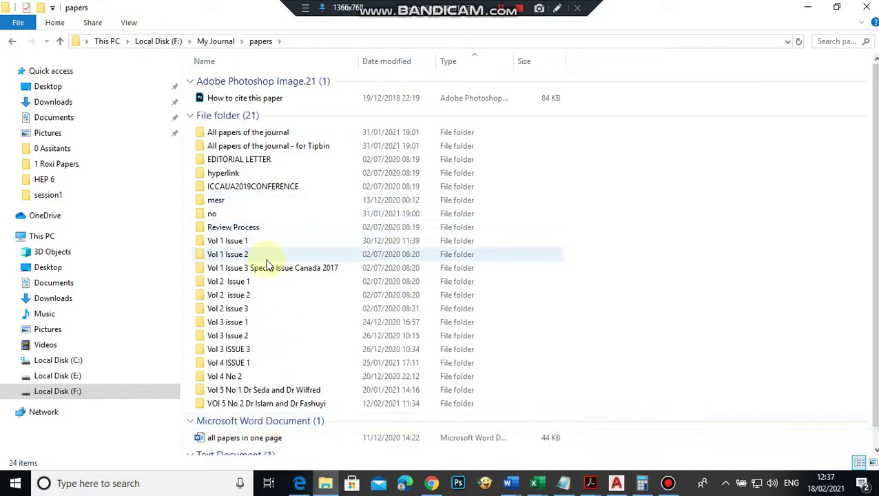
double_click(260, 241)
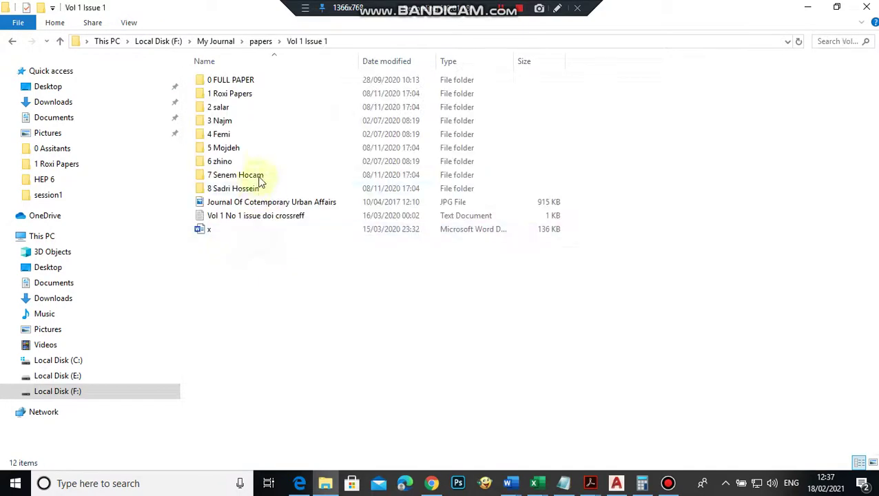
- Open the final PDF from the folder numbered 2 in Adobe Acrobat and check its title
double_click(242, 110)
left_click(254, 121)
double_click(253, 121)
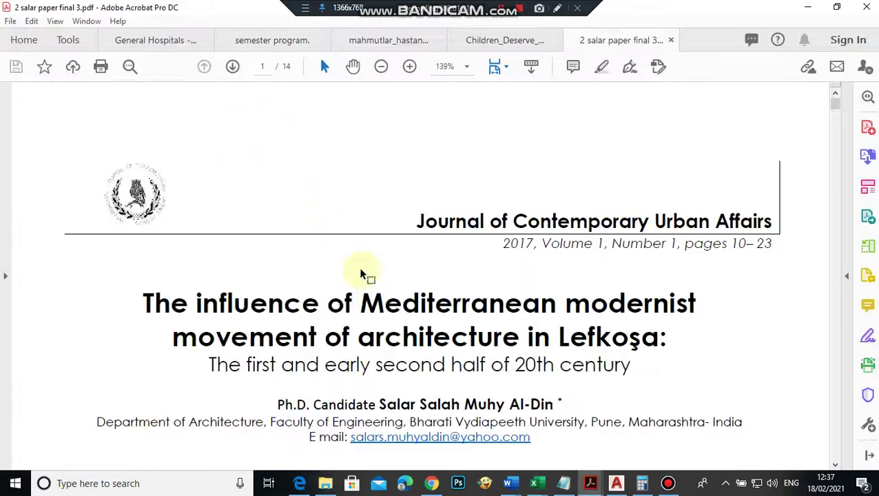
left_click_drag(197, 243, 501, 260)
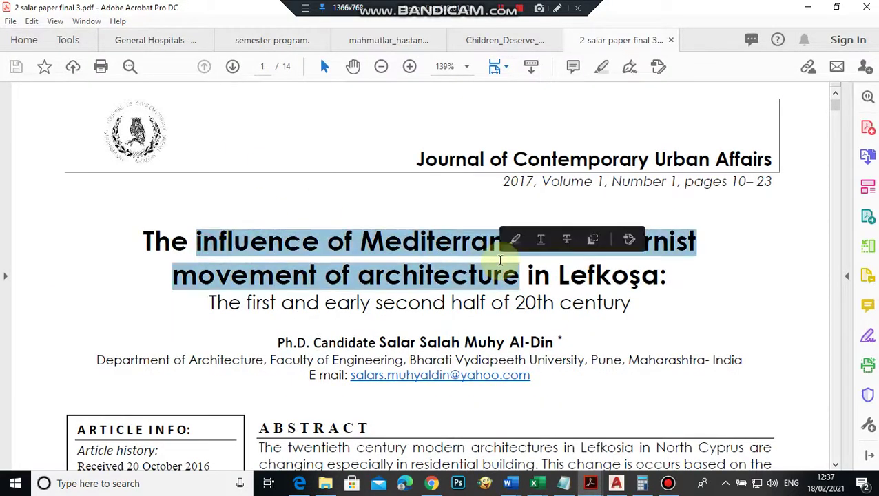
- Switch back to Chrome and copy the full article title, from "The influence of Mediterranean" to "20th century", on the journal's article page
left_click(432, 483)
left_click_drag(55, 214, 365, 242)
left_click(368, 243)
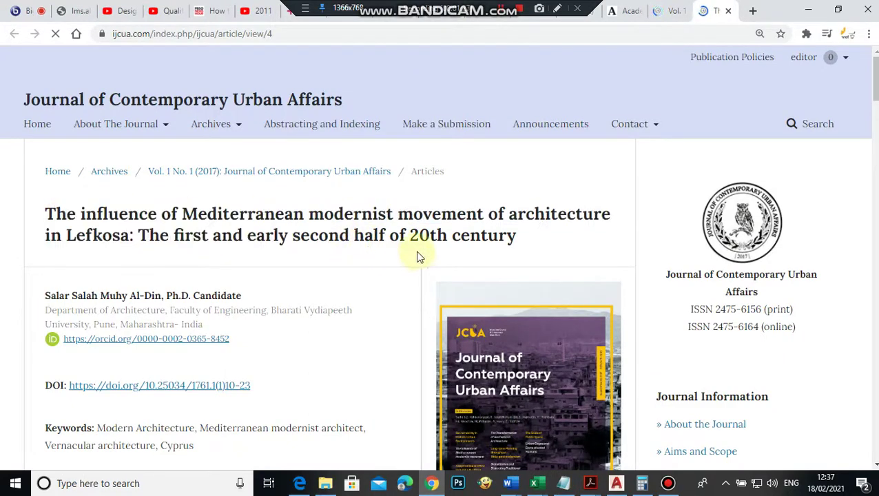
left_click_drag(530, 239, 45, 215)
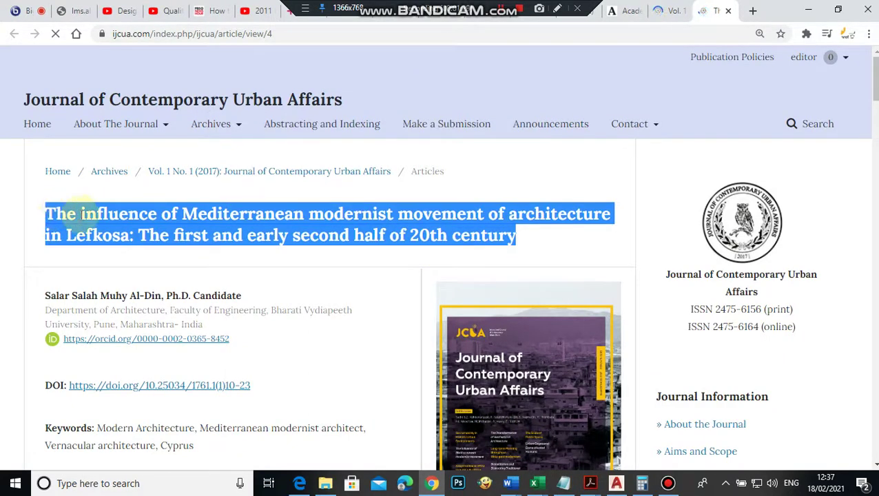
right_click(127, 219)
left_click(144, 227)
- Replace the Paper Title on the Academia upload form with the title copied from the journal page
left_click(628, 17)
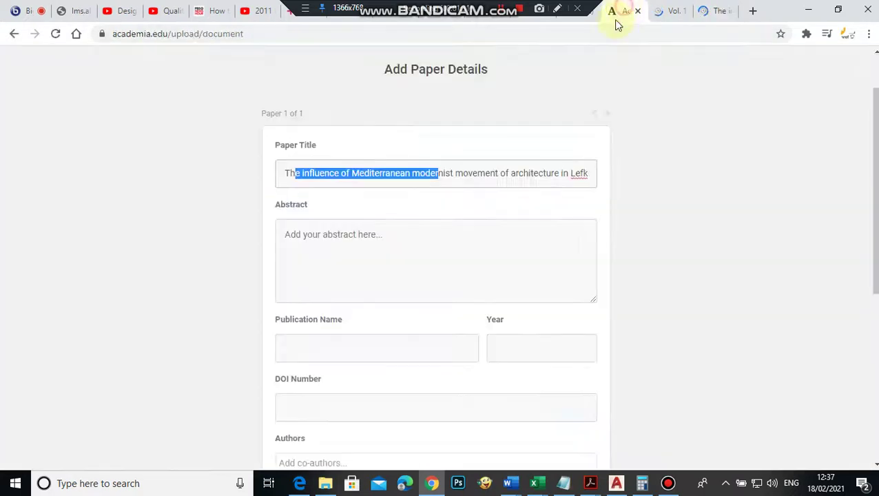
left_click(297, 173)
triple_click(349, 168)
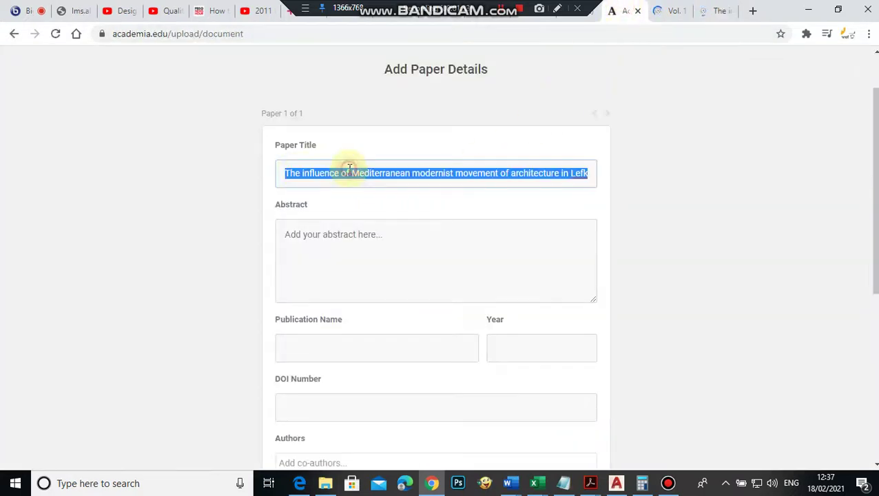
key("BackSpace")
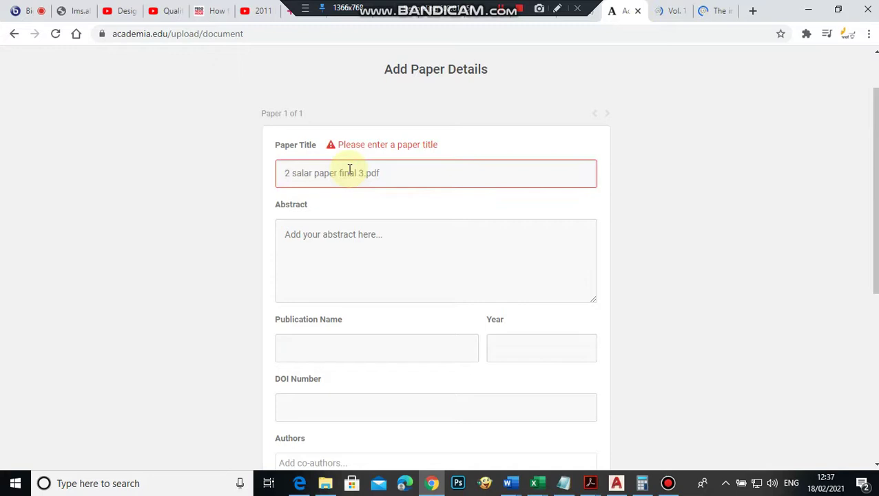
key("ctrl+v")
left_click_drag(503, 173, 262, 165)
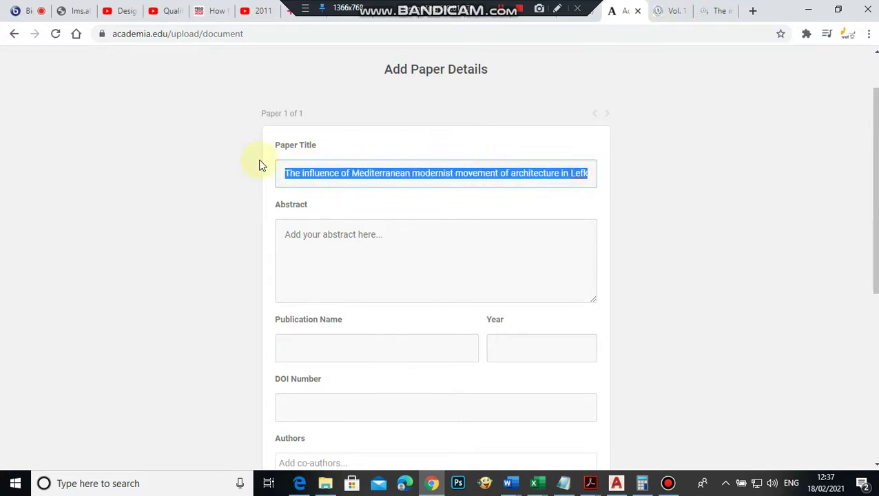
- Copy the full abstract text from the article's page on the journal website
left_click(352, 251)
left_click(668, 11)
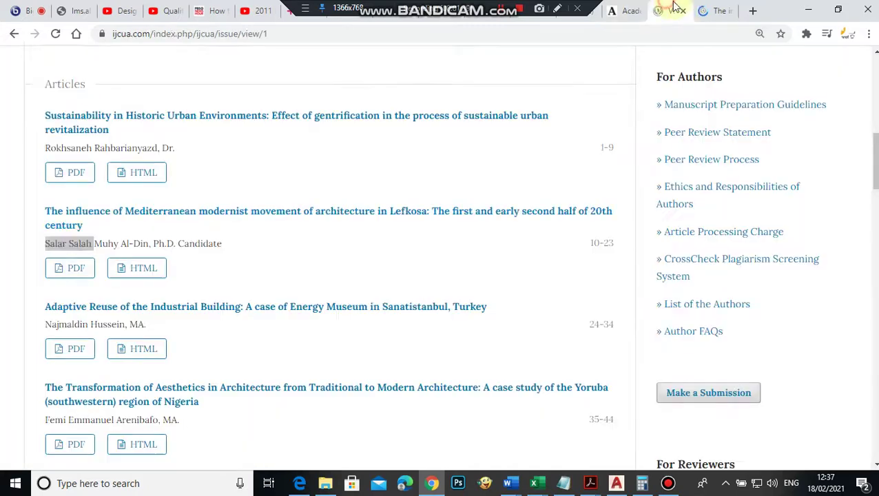
left_click(724, 10)
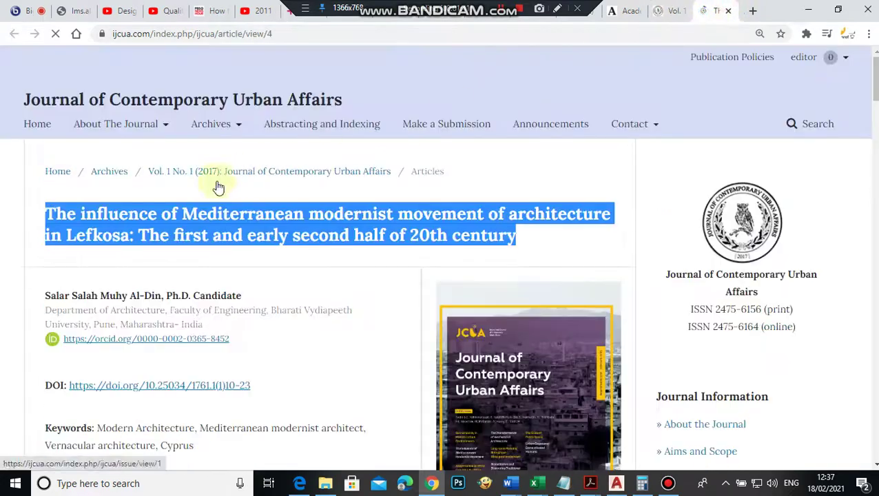
left_click(166, 210)
scroll(234, 244, "down", 5)
scroll(219, 247, "down", 3)
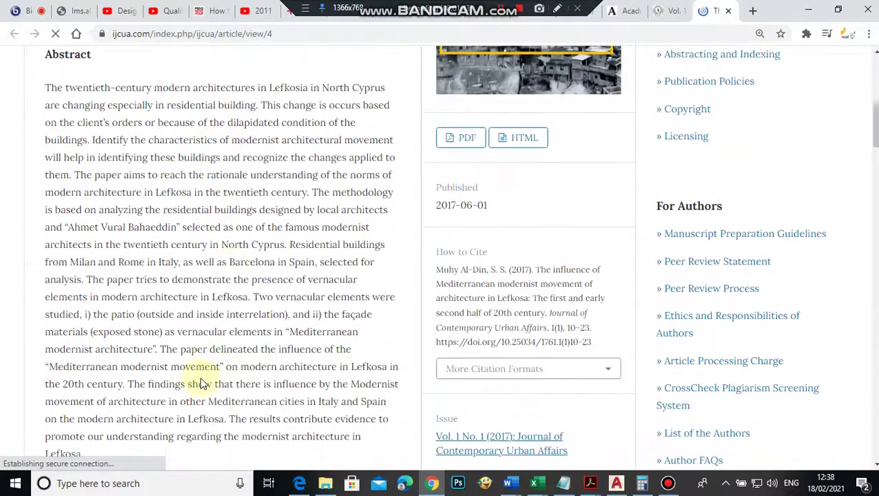
left_click_drag(90, 390, 40, 222)
scroll(69, 304, "up", 3)
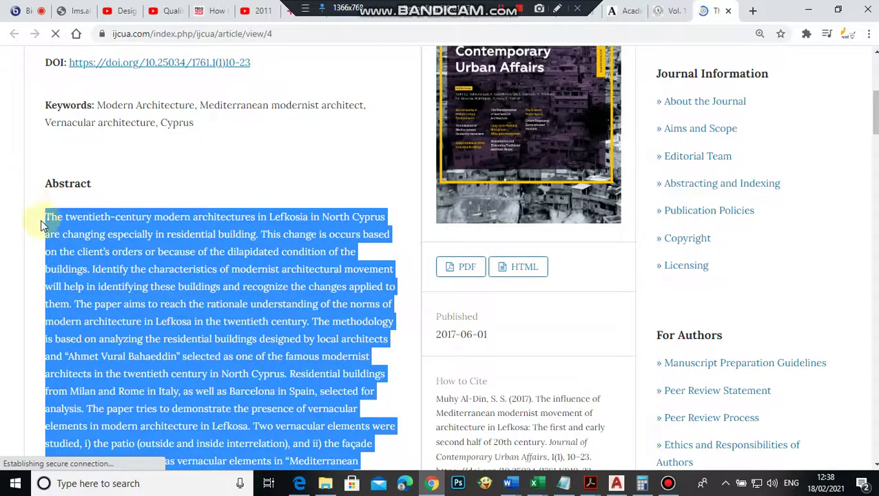
right_click(104, 219)
left_click(125, 237)
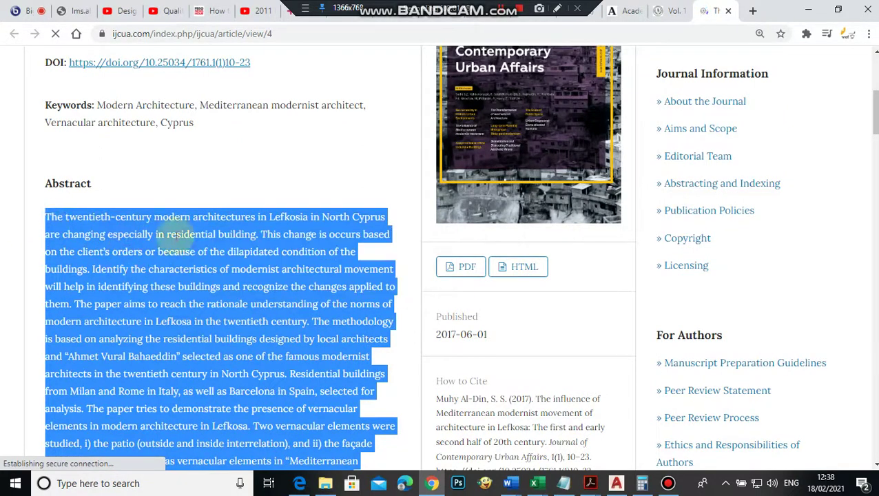
- Paste the copied abstract into the Abstract field of the Academia paper details form
left_click(629, 7)
left_click(397, 248)
key("ctrl+v")
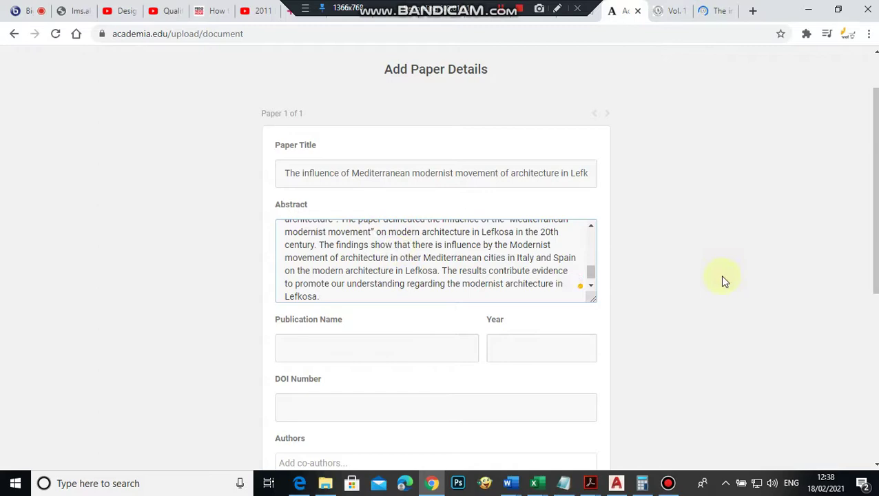
- Copy the journal name "Journal of Contemporary Urban Affairs" from the header of the article's page
scroll(393, 225, "down", 2)
left_click(361, 212)
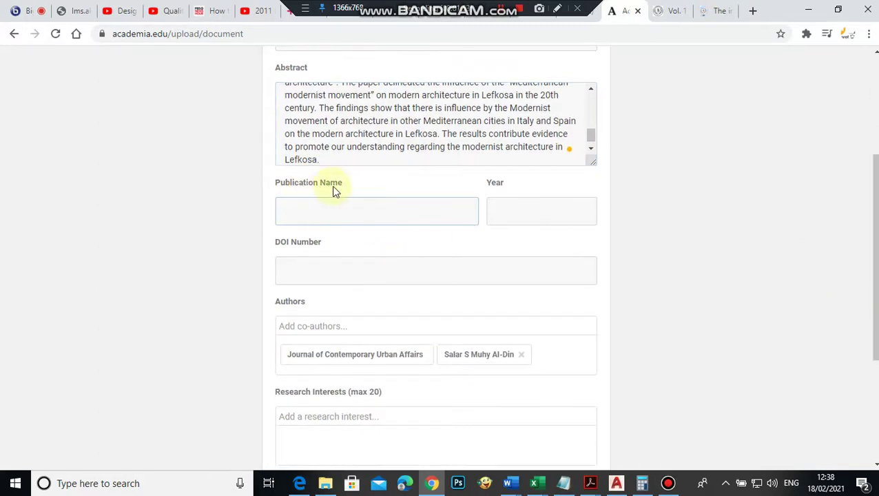
left_click(666, 8)
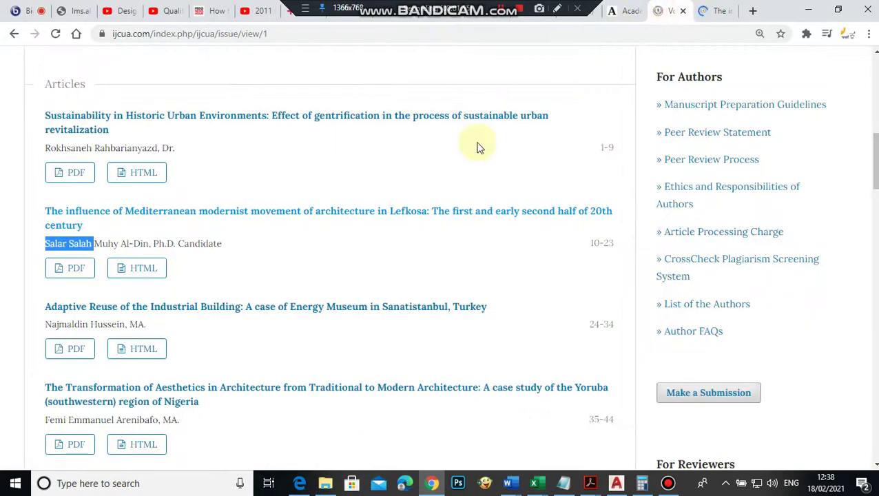
left_click(721, 6)
scroll(328, 214, "up", 5)
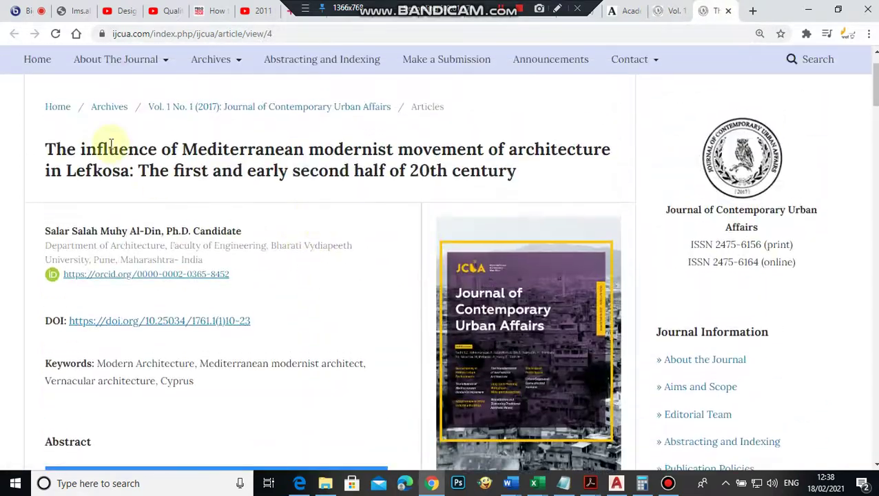
left_click_drag(343, 100, 23, 99)
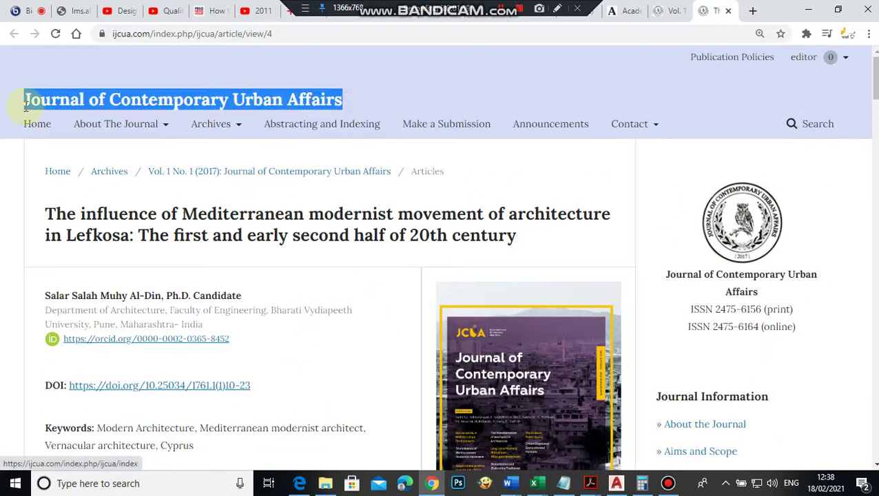
right_click(74, 100)
left_click(125, 202)
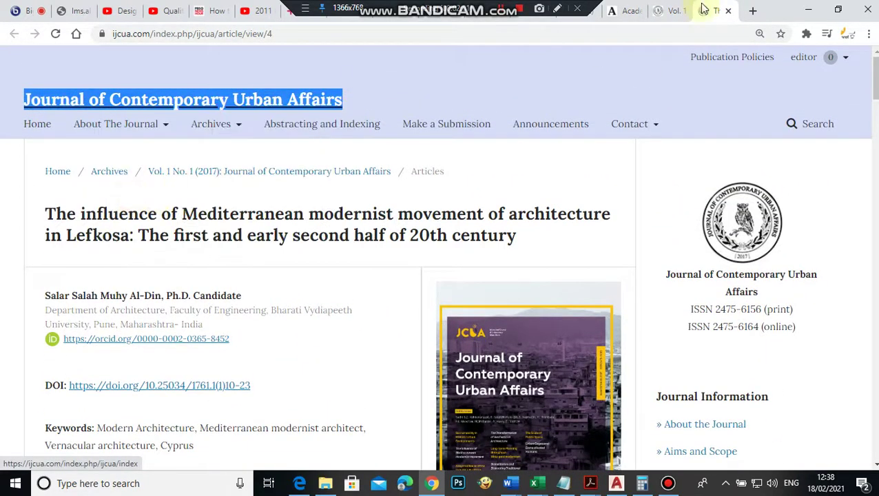
- Fill the Publication Name on the Academia form with "Journal of Contemporary Urban Affairs"
left_click(620, 7)
left_click(434, 209)
key("ctrl+v")
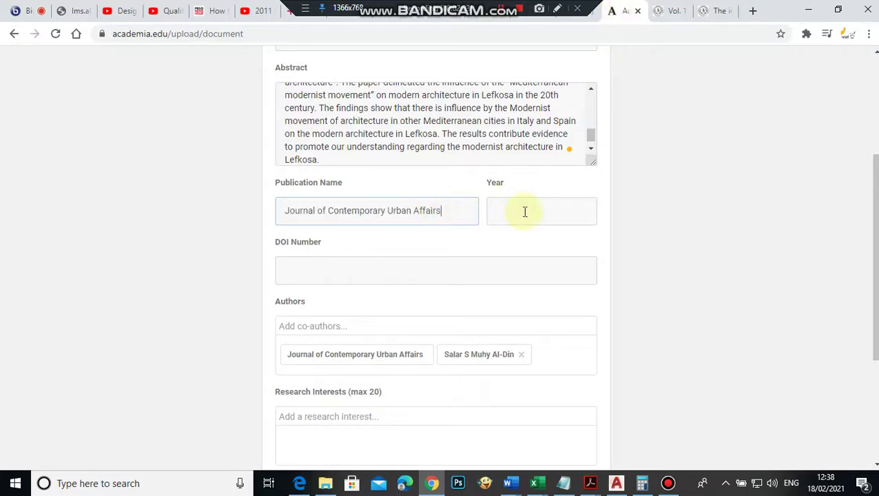
- Check the issue year on the article's page and set the paper's Year to 2017
left_click(526, 210)
left_click(715, 8)
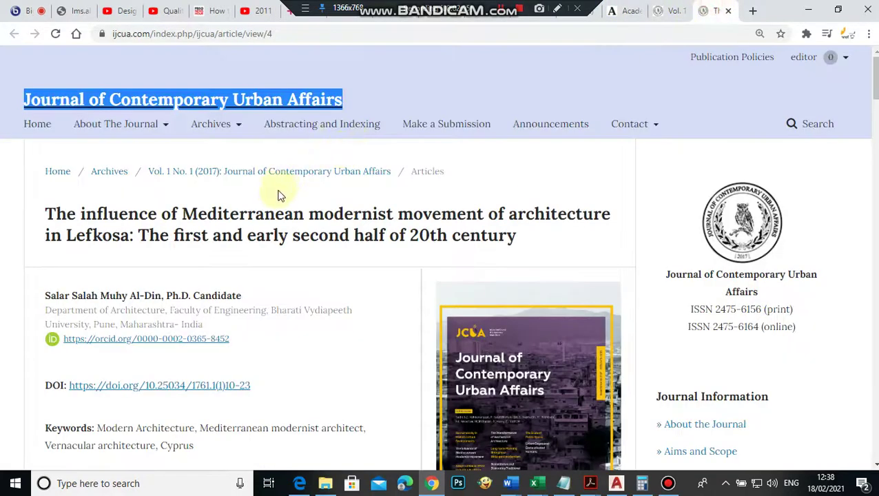
left_click(269, 210)
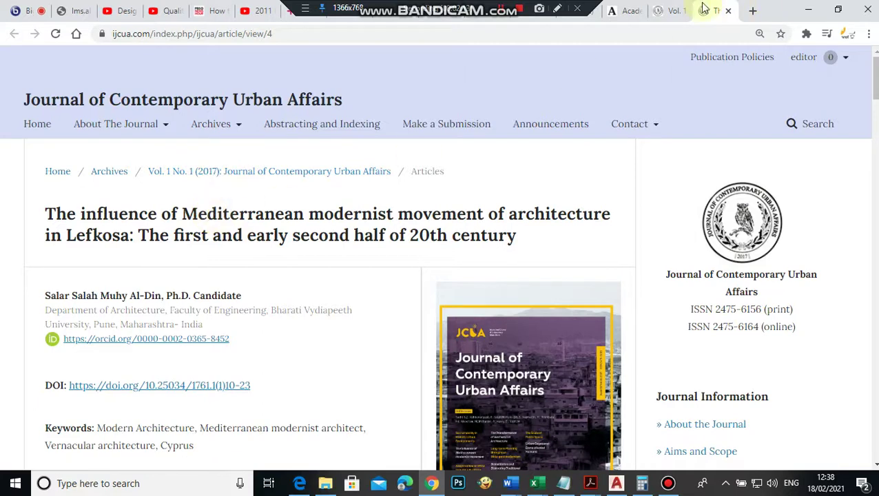
left_click(628, 10)
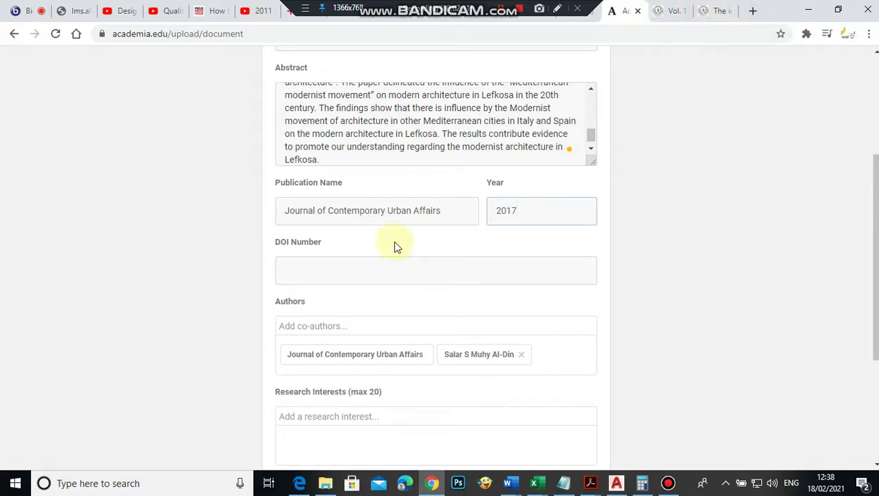
- Copy the address of the article's DOI link from the journal page
left_click(303, 263)
left_click(716, 10)
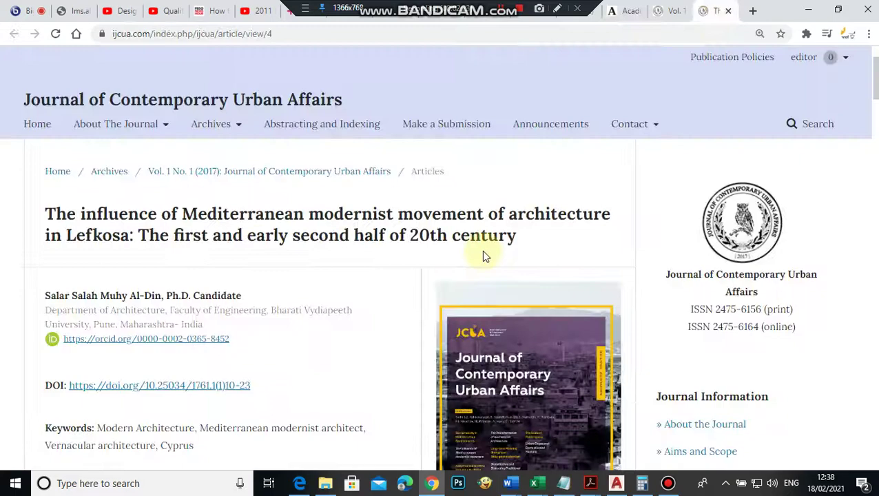
key("ctrl+plus")
scroll(299, 222, "down", 3)
left_click_drag(261, 128, 69, 127)
right_click(114, 134)
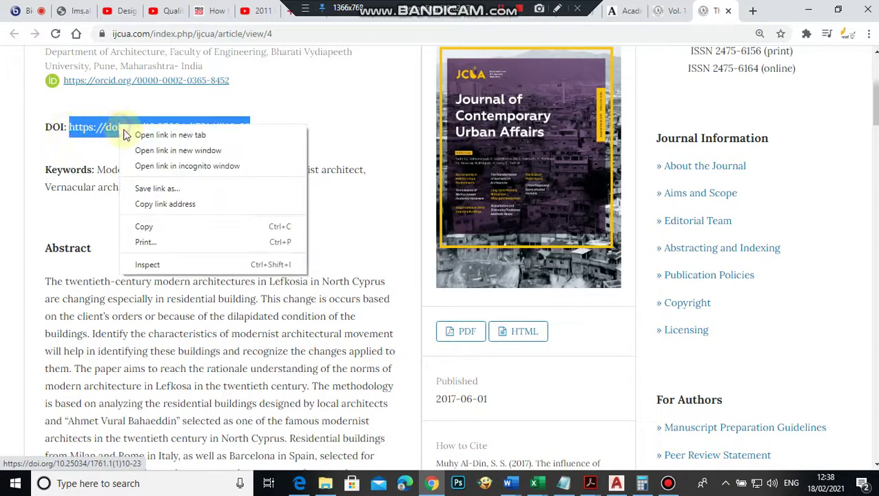
left_click(165, 227)
left_click(241, 165)
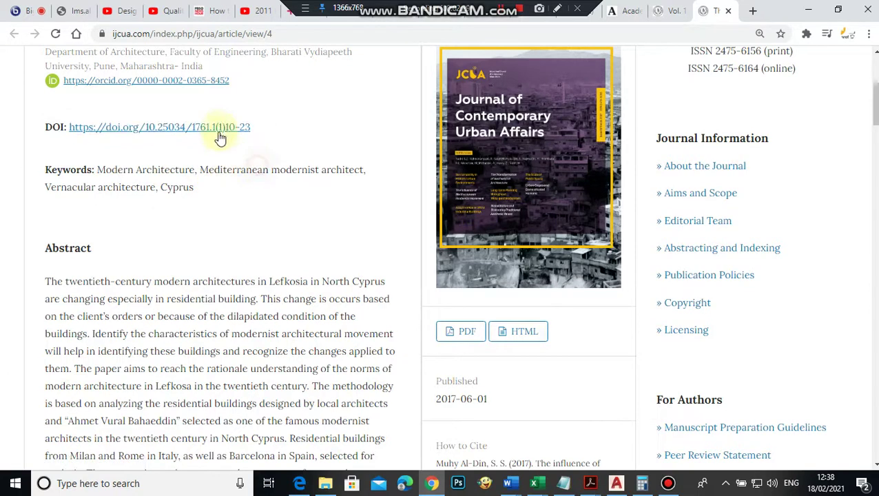
right_click(220, 128)
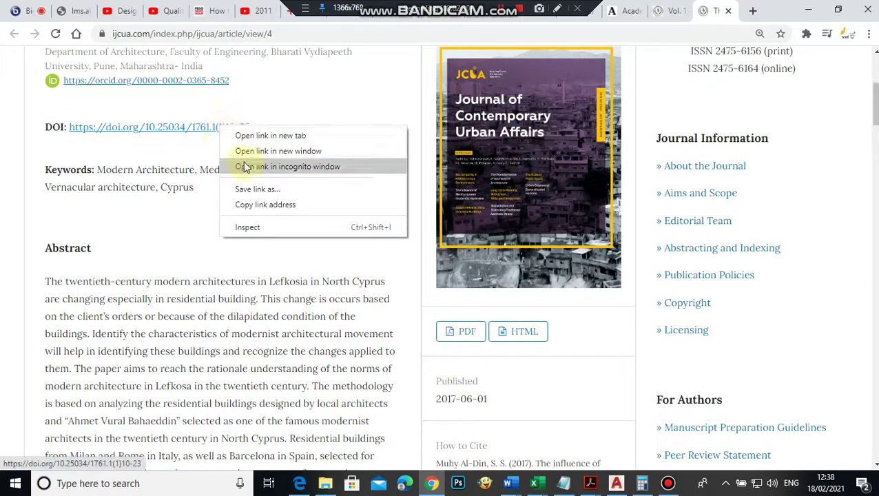
left_click(268, 205)
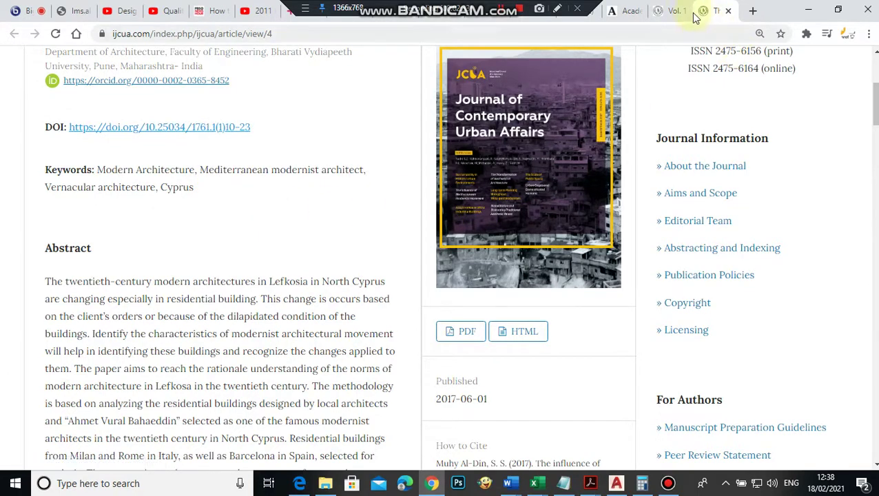
left_click(667, 11)
left_click(627, 10)
left_click(372, 283)
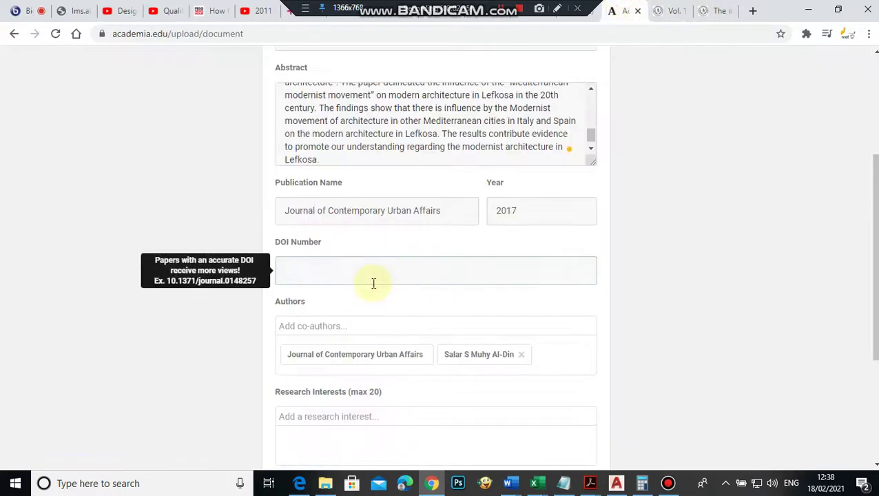
key("ctrl+v")
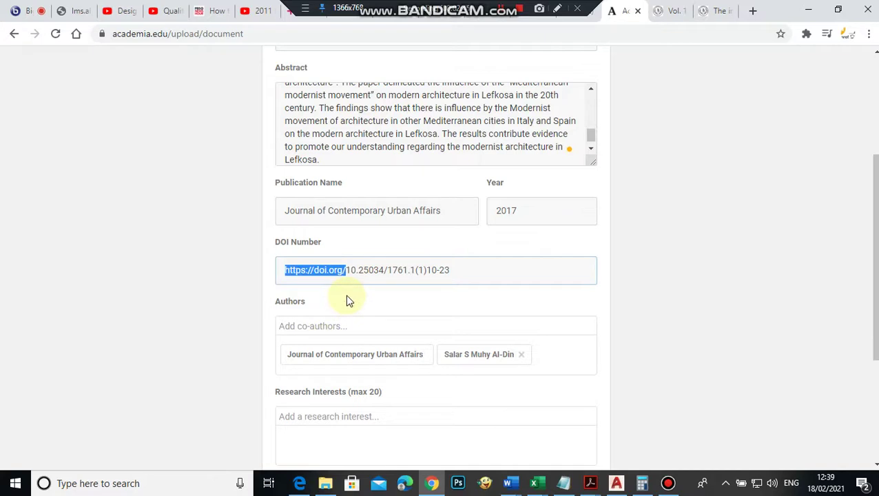
key("BackSpace")
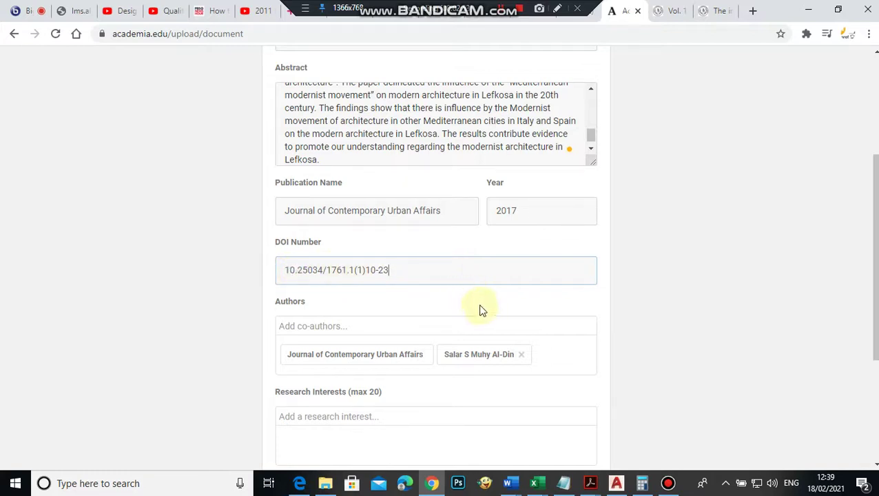
- Check the article's author on the journal's issue page and remove the suggested co-author from the Authors list on the Academia form
left_click(346, 331)
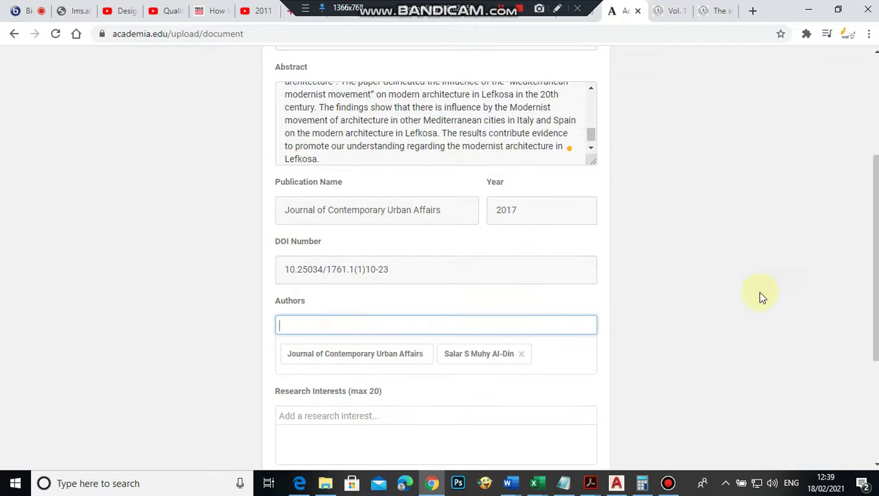
scroll(363, 262, "down", 2)
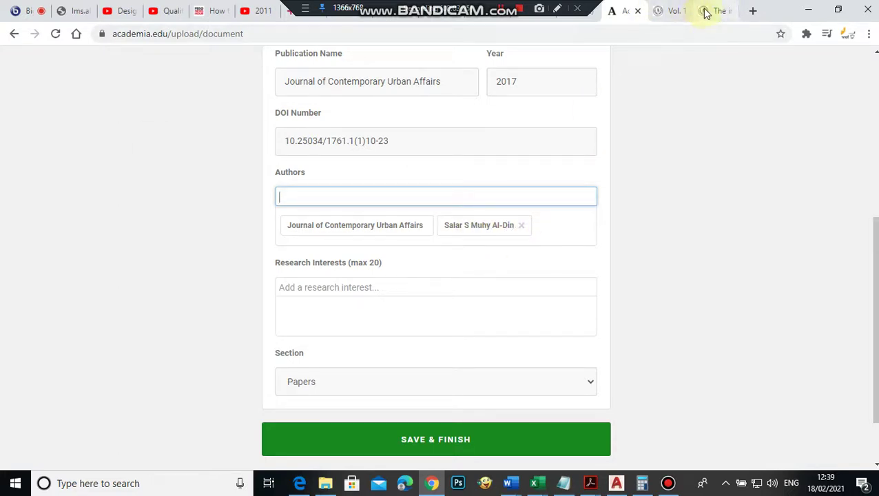
left_click(668, 10)
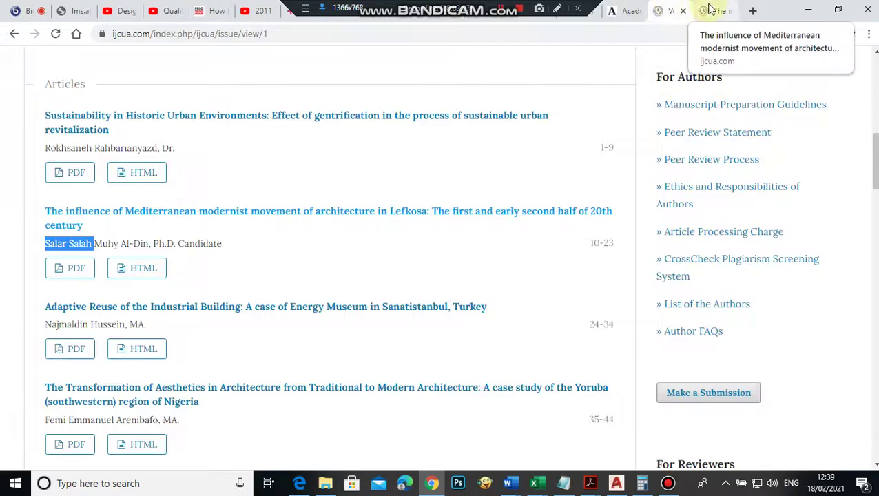
left_click(178, 242)
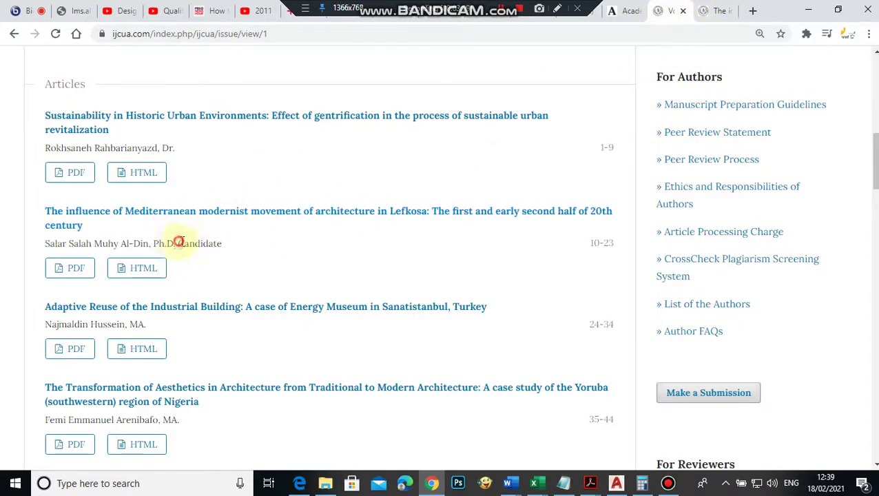
left_click_drag(45, 243, 131, 241)
left_click(182, 243)
left_click(623, 9)
mouse_move(467, 235)
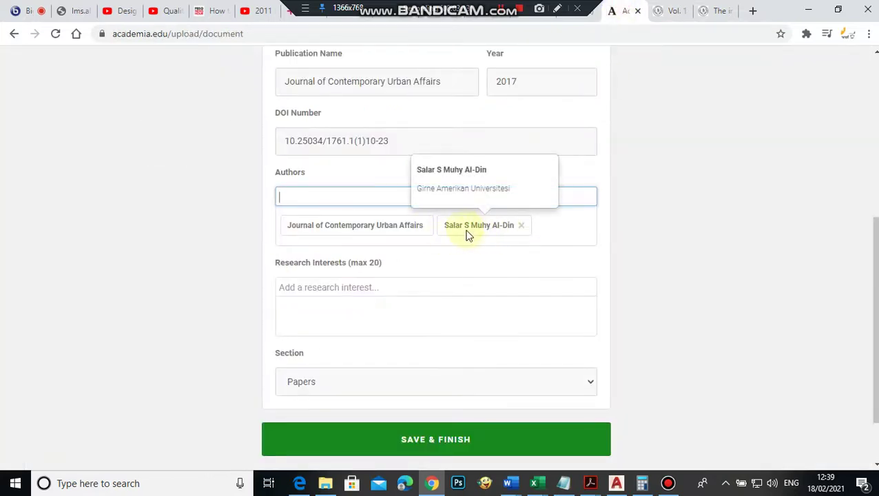
left_click(522, 226)
- Copy the author's full name from the article's page, leaving out the "Ph.D. Candidate" title
left_click(723, 9)
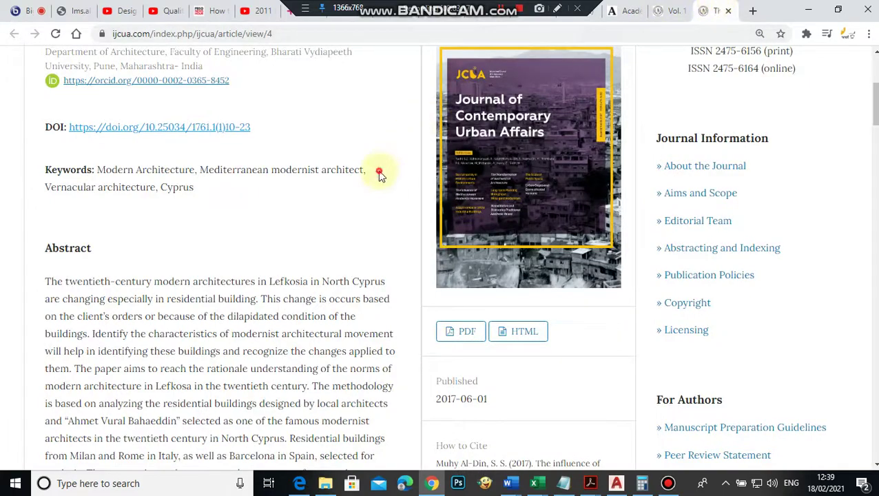
scroll(358, 206, "up", 2)
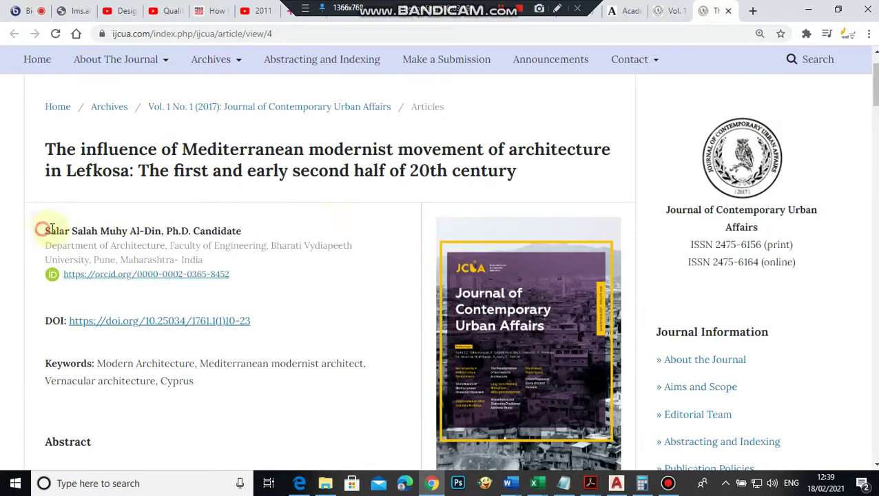
left_click_drag(50, 230, 167, 229)
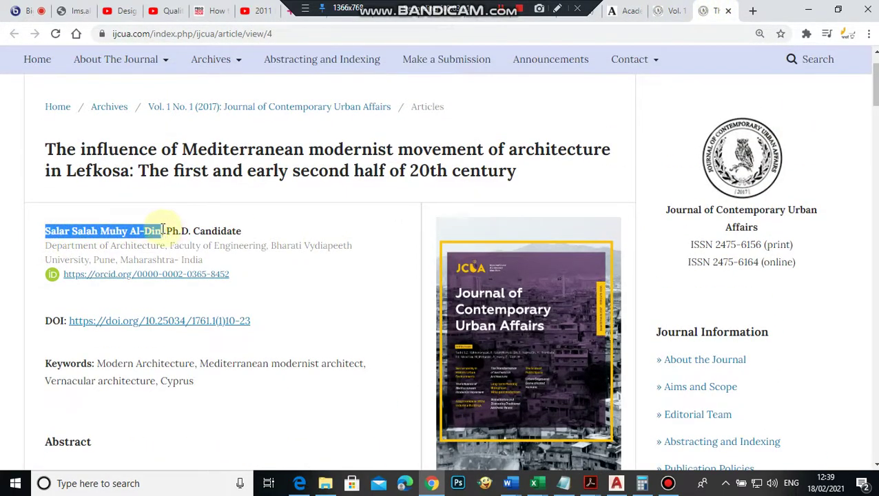
right_click(156, 233)
left_click(173, 242)
right_click(157, 233)
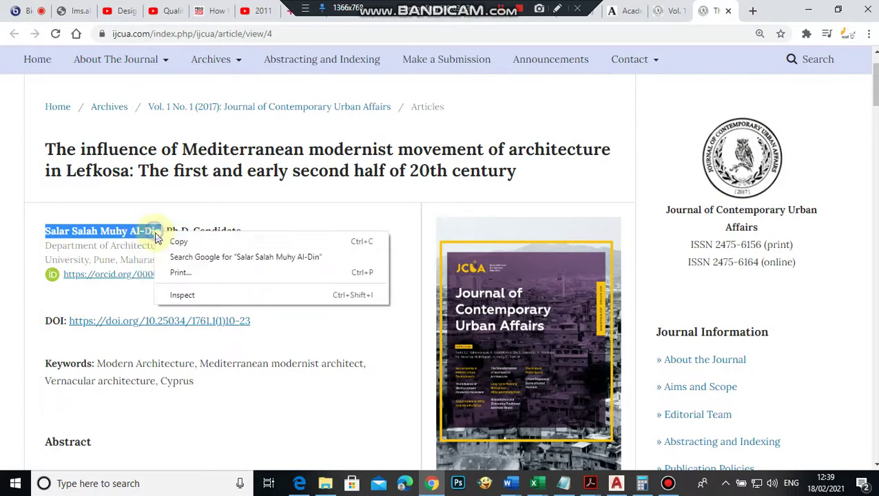
left_click(173, 242)
left_click(183, 231)
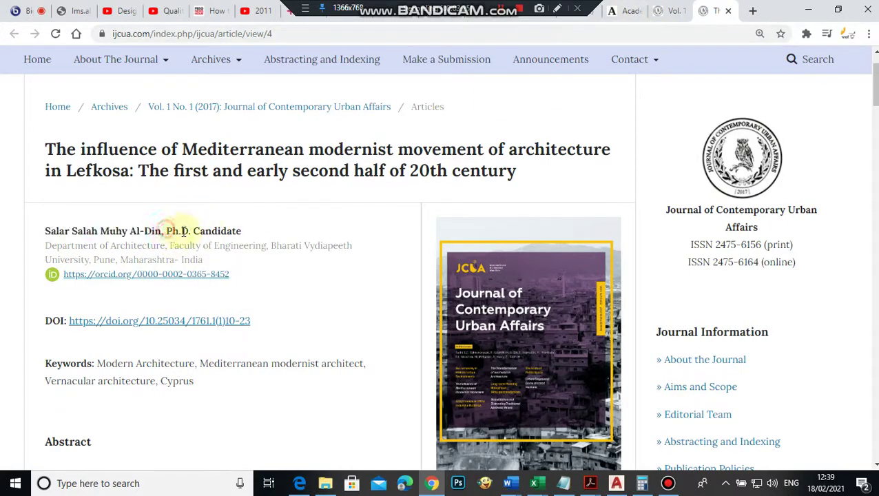
left_click_drag(174, 230, 241, 231)
left_click(118, 233)
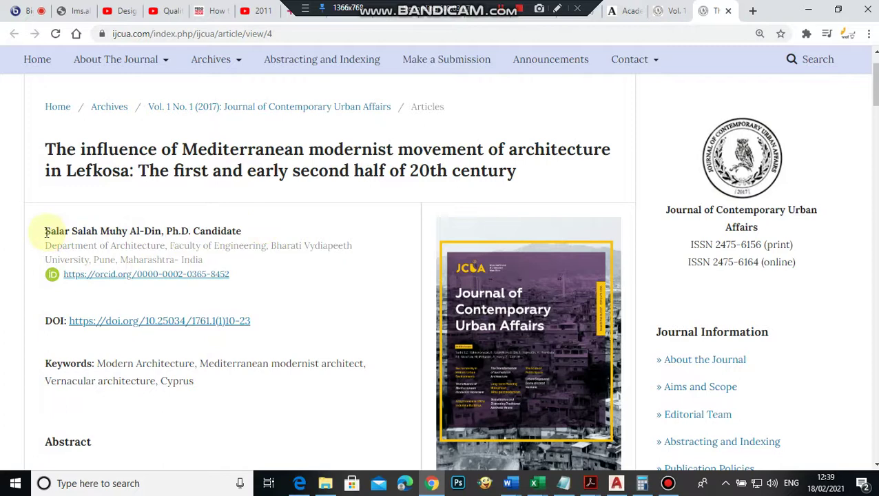
left_click_drag(47, 234, 138, 231)
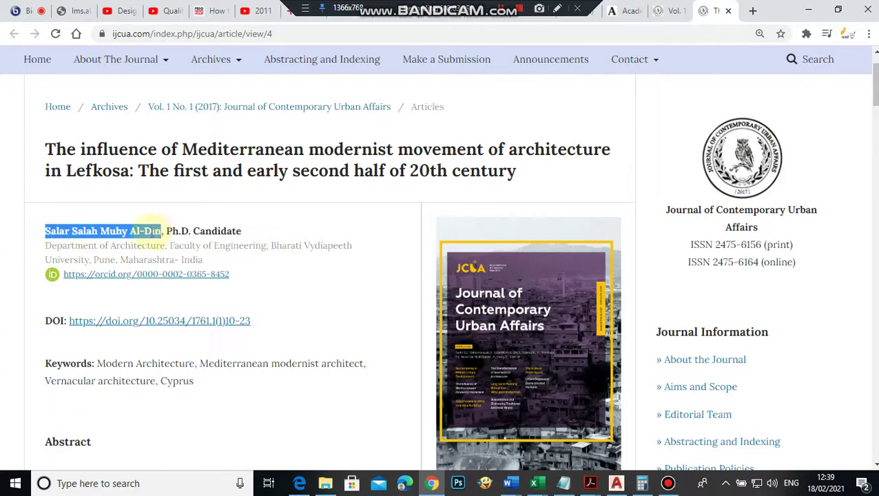
- Copy the selected author's name from the article page and add the first matching profile to the Authors list on the Academia form
right_click(155, 232)
left_click(175, 241)
left_click(630, 10)
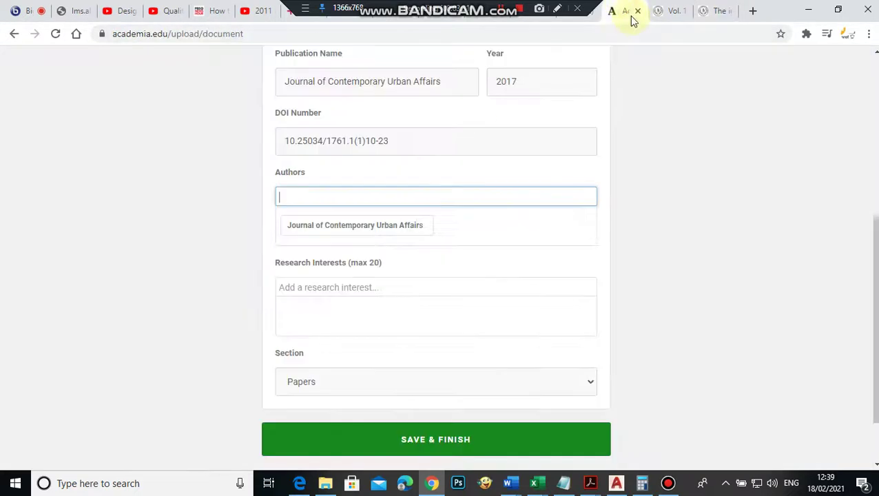
left_click(442, 197)
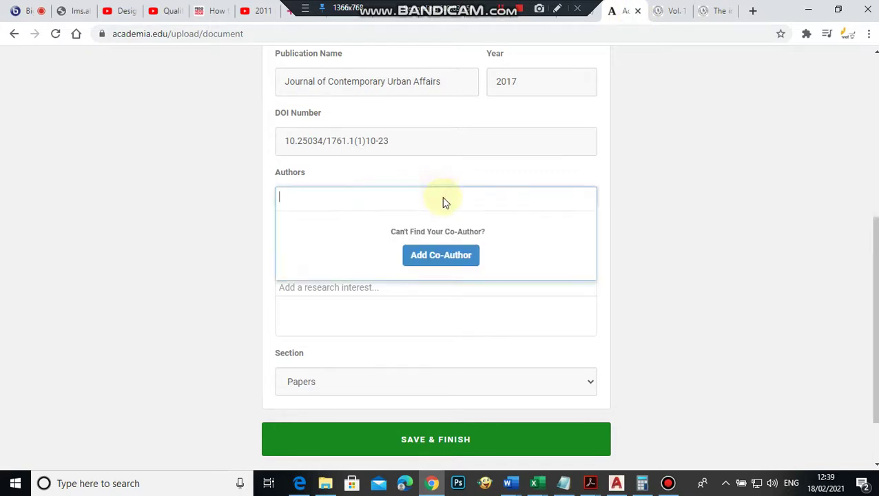
left_click(477, 204)
key("ctrl+v")
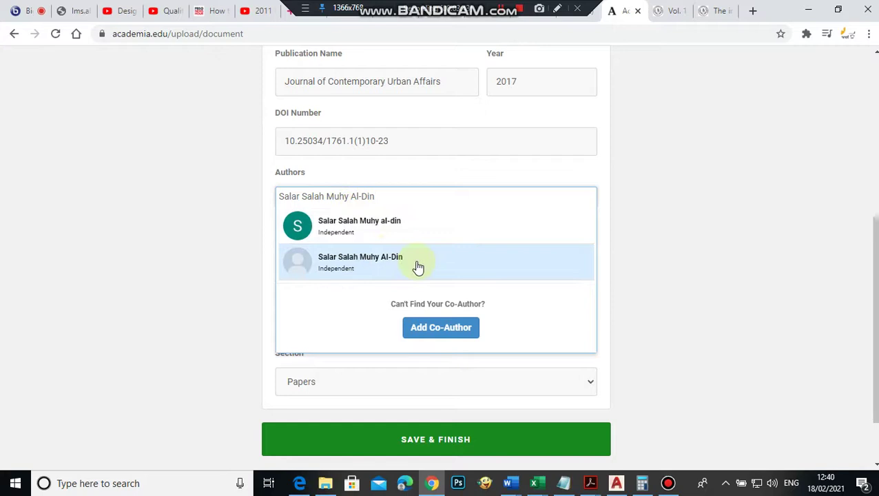
left_click(327, 226)
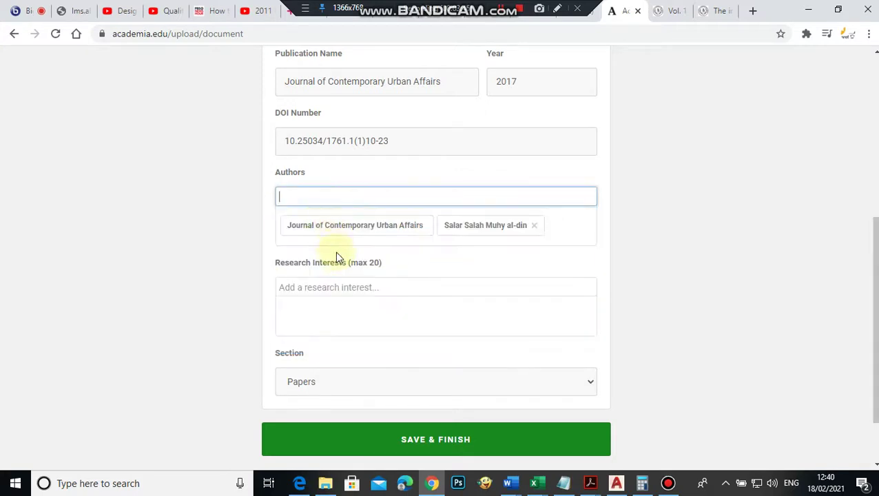
- Copy the keyword "Modern Architecture" from the article page and add the matching Modern Architecture entry to the Research Interests
left_click(401, 285)
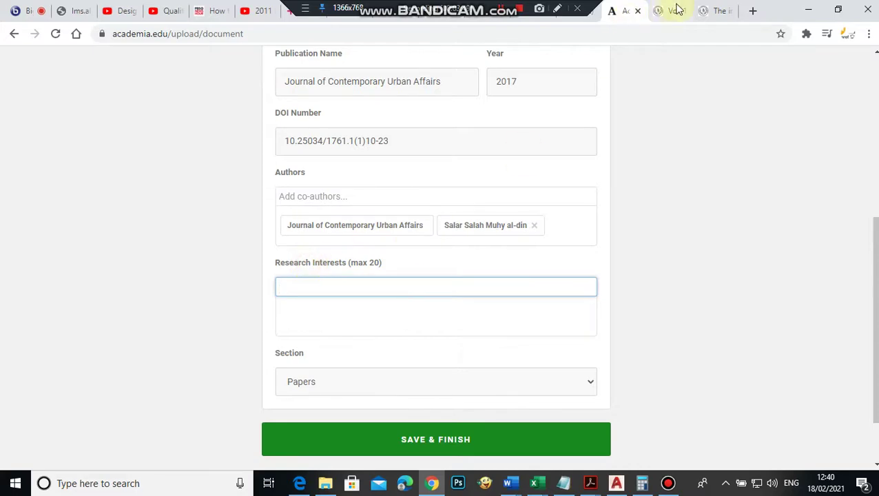
left_click(720, 10)
scroll(311, 238, "down", 3)
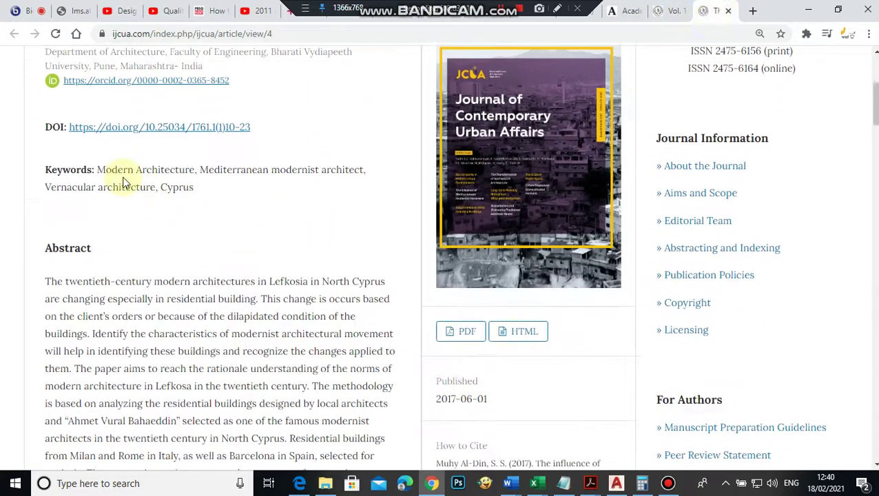
left_click_drag(99, 169, 186, 171)
key("ctrl+c")
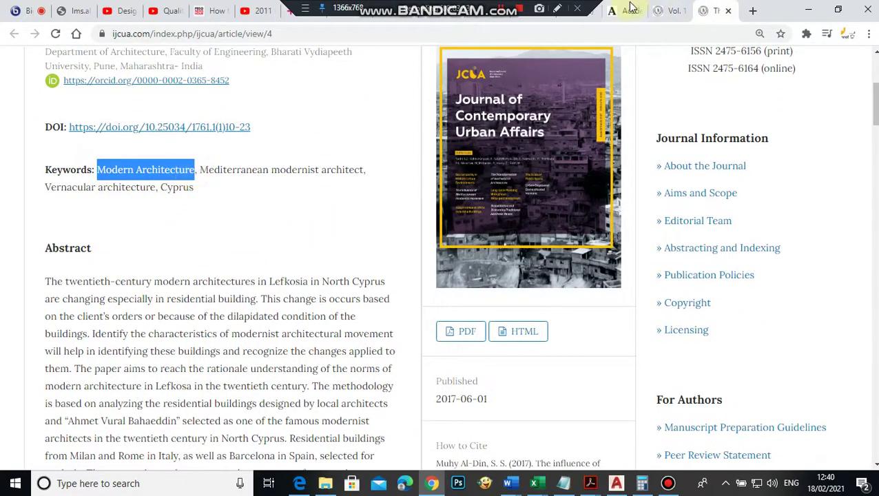
left_click(627, 10)
key("ctrl+v")
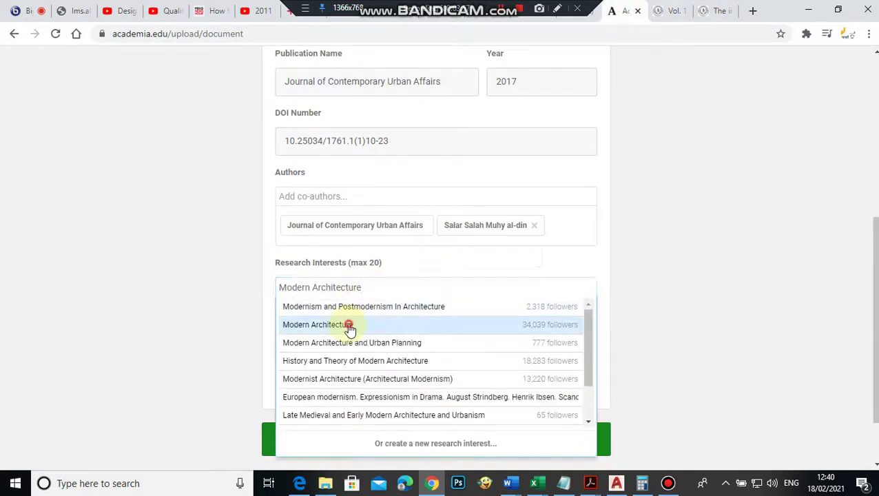
left_click(348, 331)
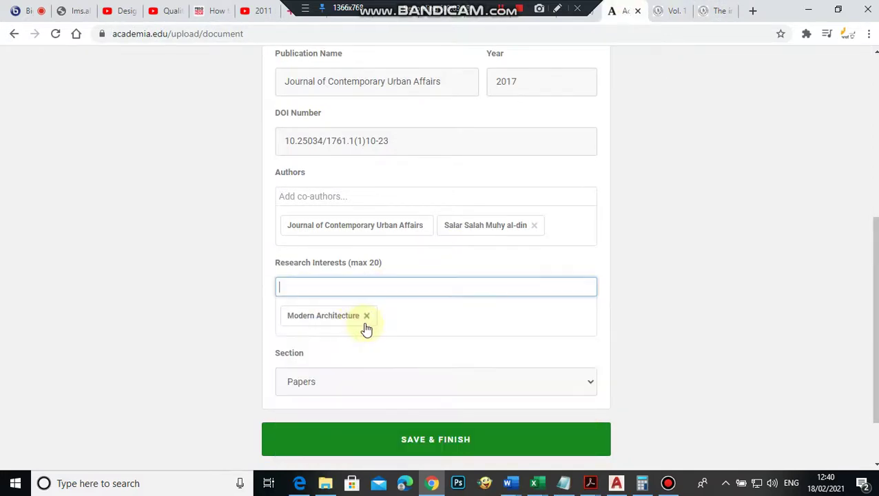
- Copy the keyword "Mediterranean modernist architect" from the article page and create it as a new research interest for the paper
left_click(716, 10)
left_click_drag(202, 169, 360, 172)
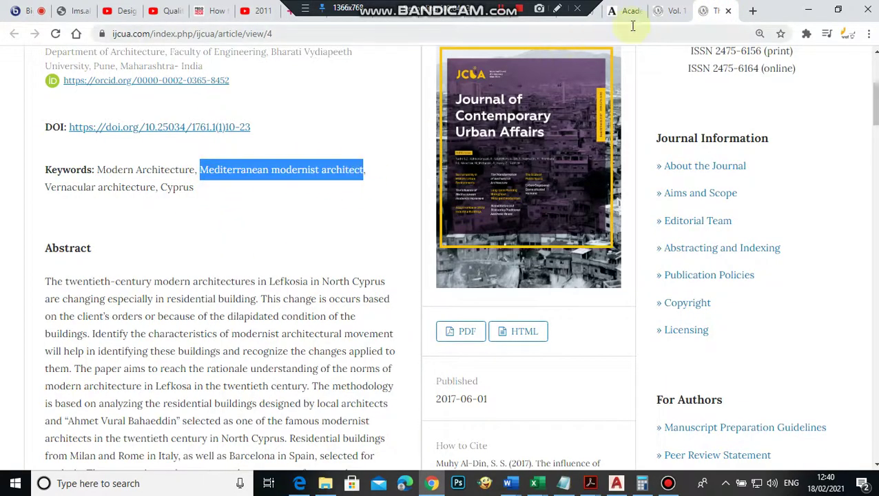
left_click(669, 10)
left_click(631, 10)
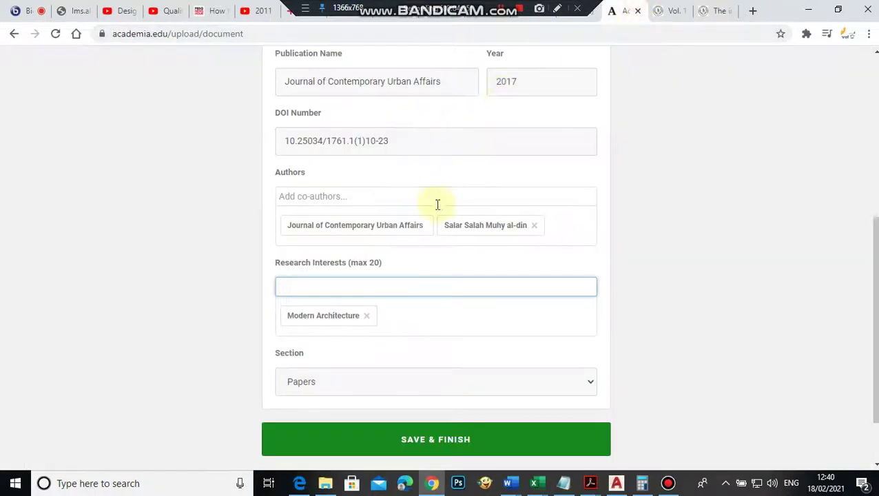
key("ctrl+v")
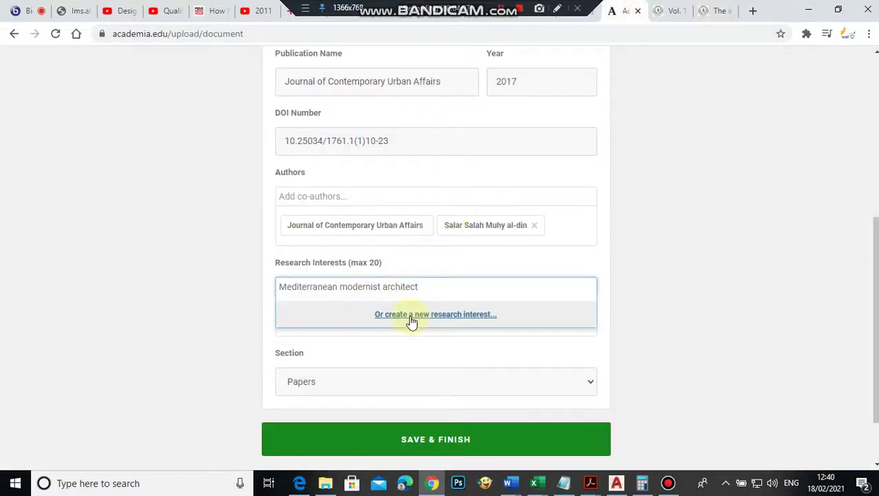
left_click(446, 316)
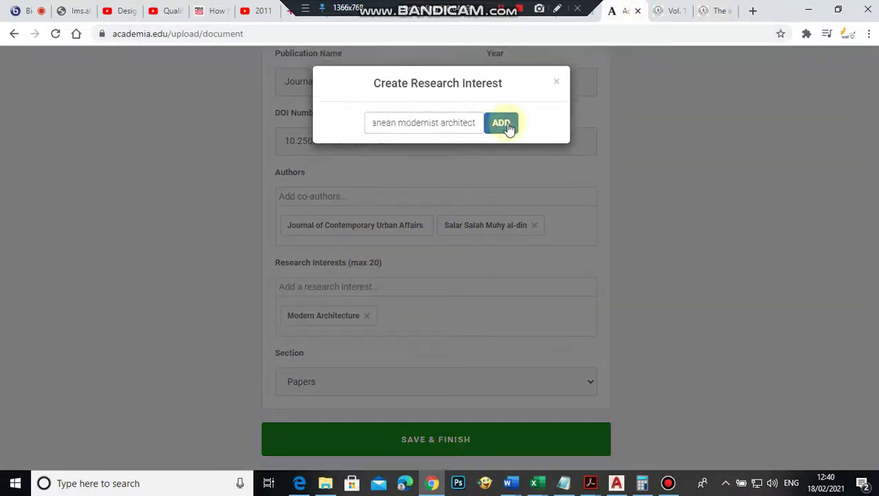
left_click(501, 124)
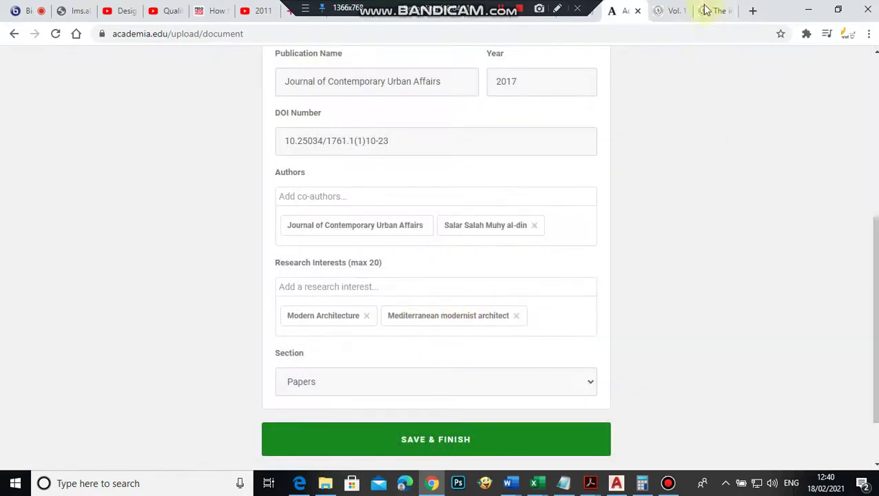
- Copy the keyword "Vernacular architecture" from the article page and add the existing Vernacular Architecture entry to the Research Interests
left_click(706, 9)
left_click(189, 198)
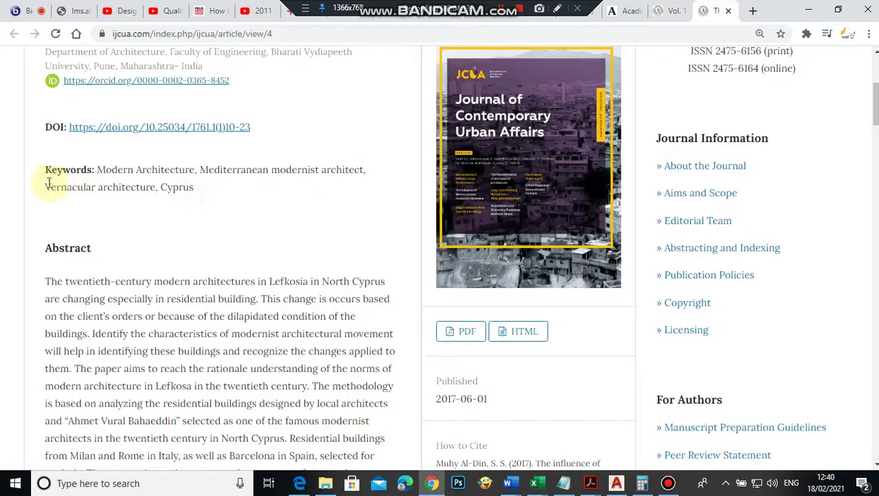
left_click_drag(87, 186, 155, 183)
right_click(148, 187)
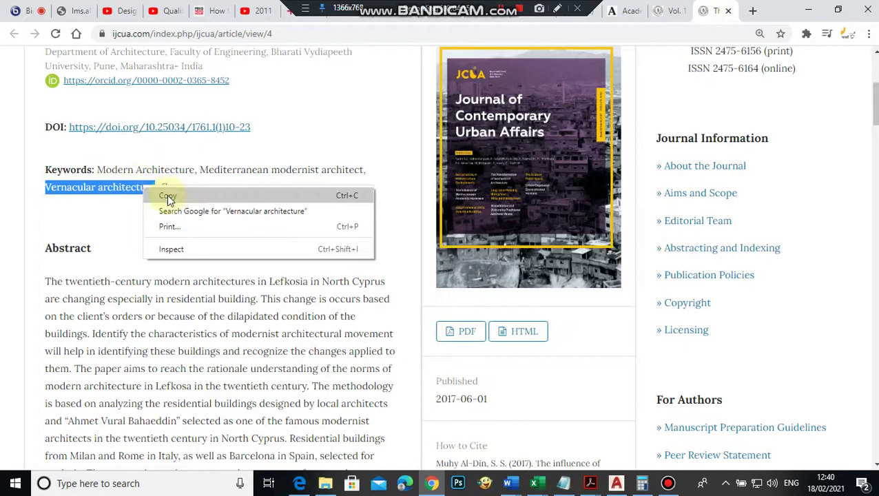
left_click(181, 195)
left_click(628, 8)
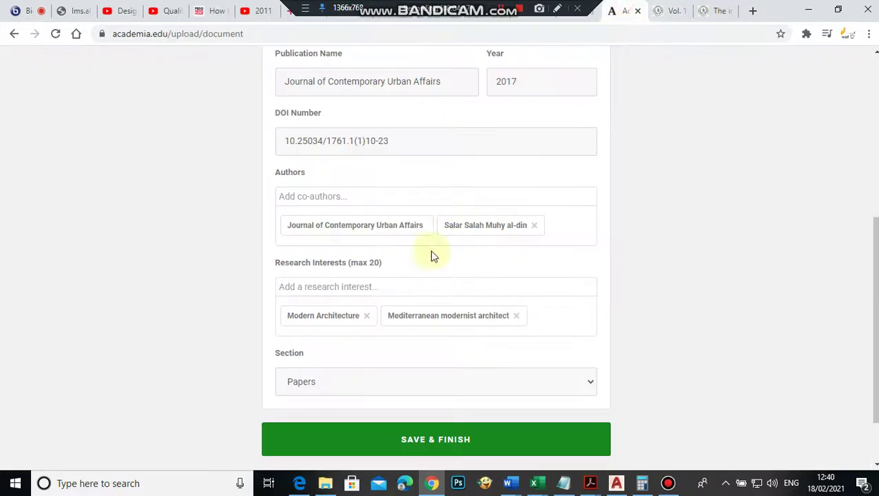
left_click(506, 292)
key("ctrl+v")
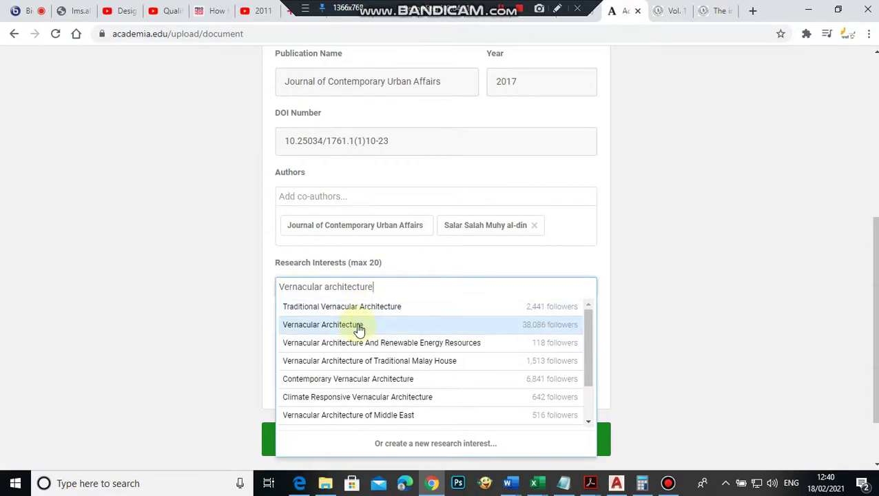
left_click(358, 326)
- Copy the keyword "Cyprus" from the article page and add the existing Cyprus entry to the Research Interests
left_click(720, 10)
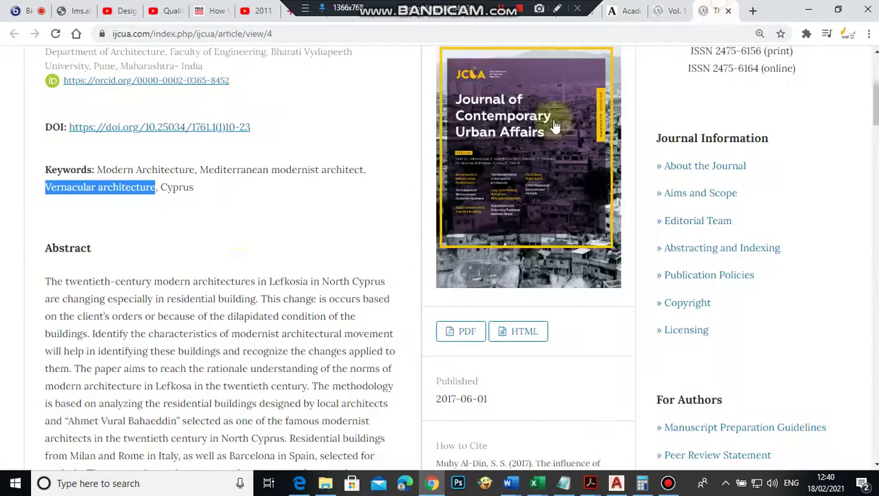
double_click(173, 186)
left_click(631, 10)
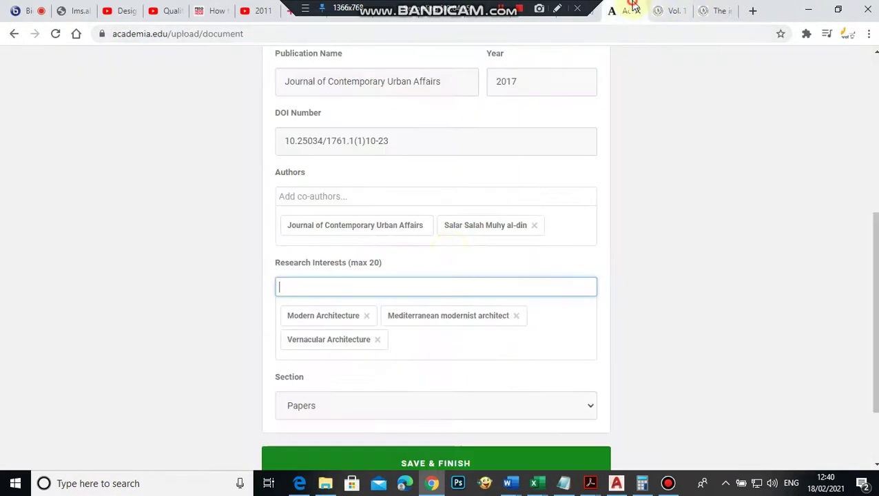
key("ctrl+v")
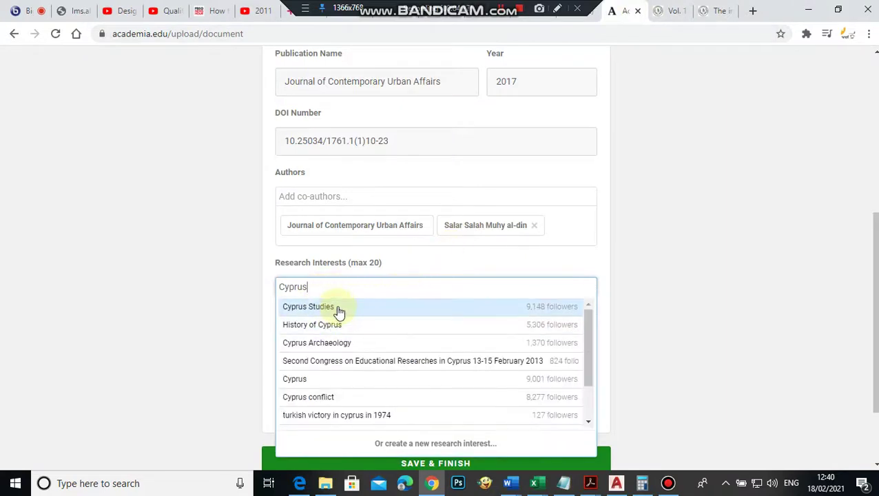
left_click(296, 381)
- Save and finish the paper upload, keeping the Papers section, and agree to open it to discussion and comments from colleagues
scroll(372, 352, "down", 1)
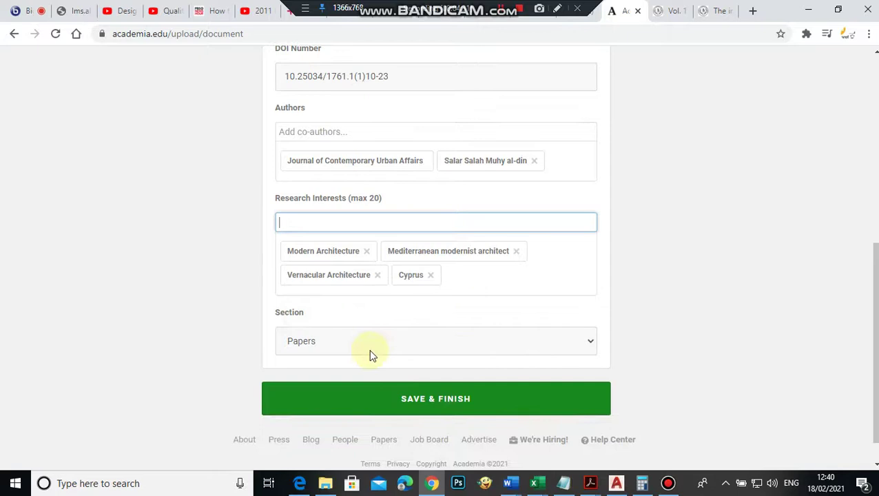
left_click(467, 410)
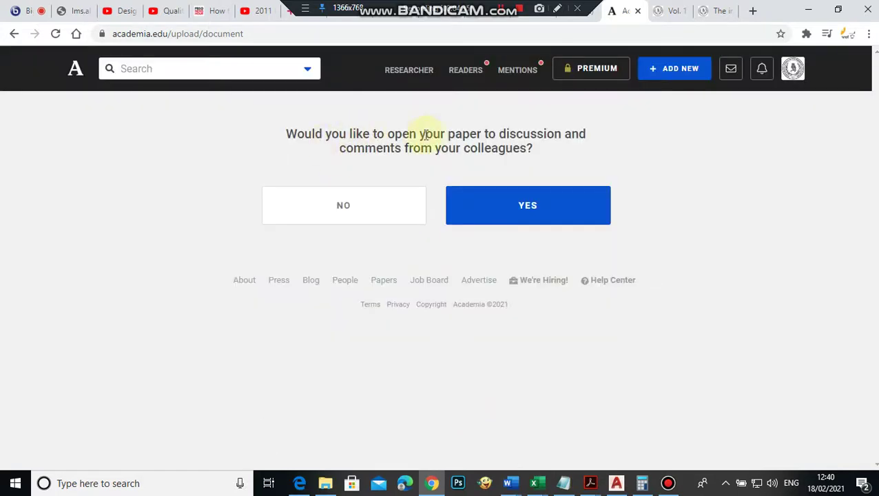
left_click(575, 220)
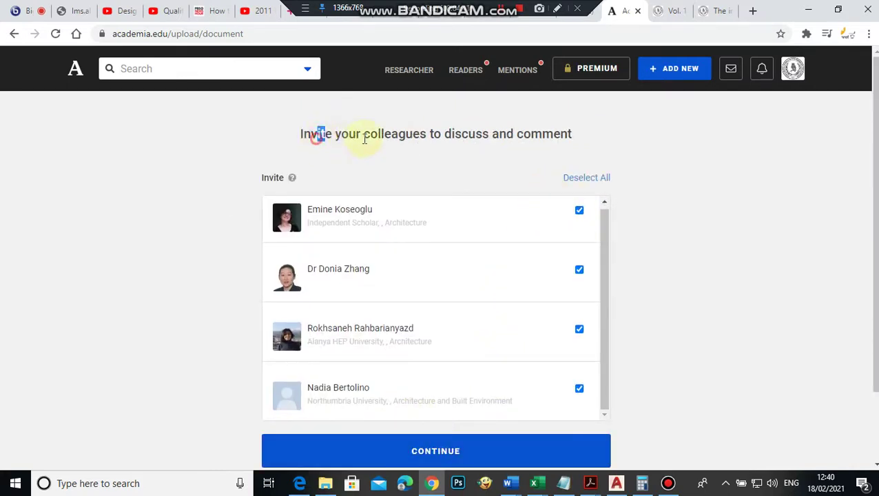
- Invite all the suggested colleagues to the paper's discussion and decline the premium discussion upgrade
left_click_drag(364, 139, 438, 135)
left_click(530, 455)
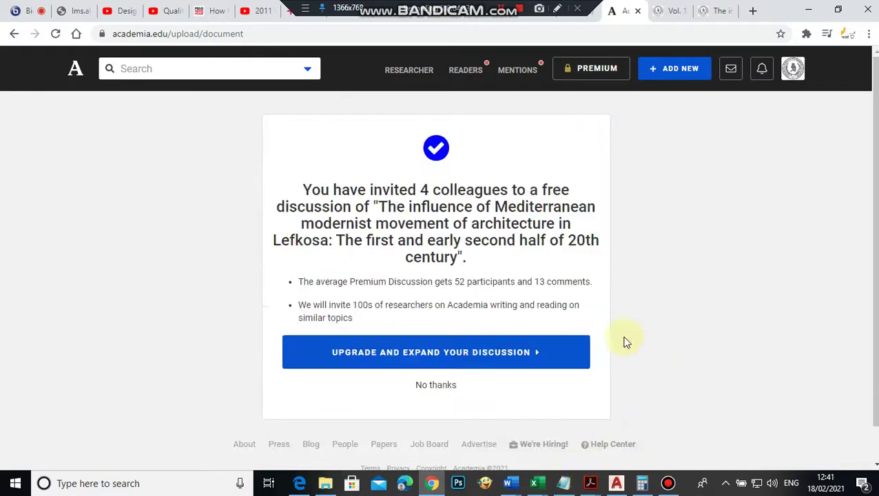
left_click(448, 393)
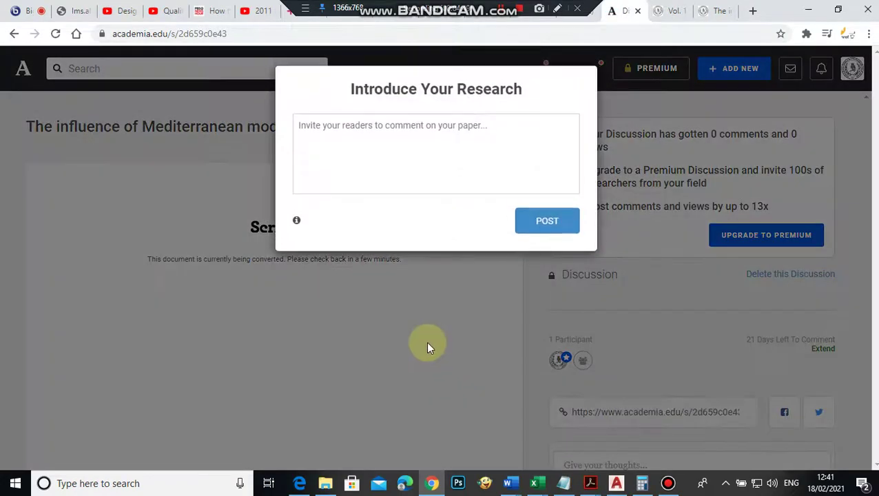
- Copy the article's text on the journal page from its title through the end of the abstract
left_click(716, 10)
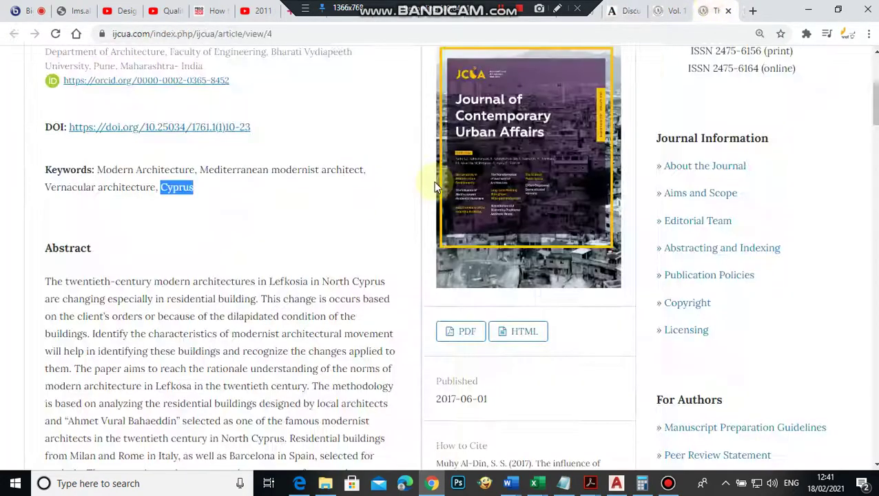
scroll(434, 181, "down", 8)
scroll(343, 264, "up", 11)
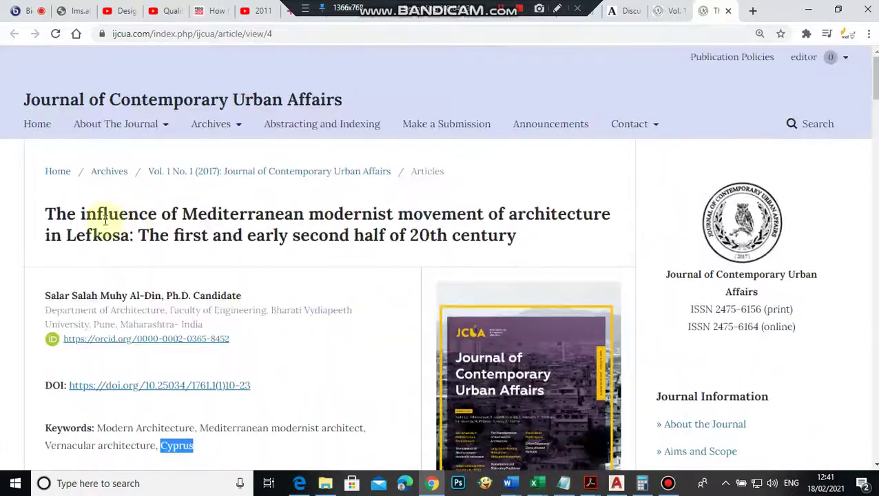
left_click_drag(81, 218, 128, 219)
scroll(246, 255, "down", 10)
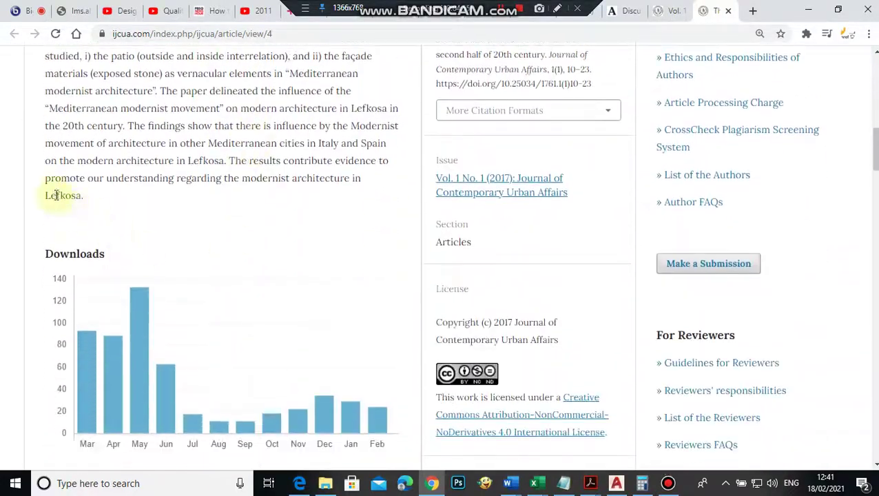
left_click_drag(57, 196, 39, 144)
scroll(73, 176, "up", 8)
scroll(74, 186, "up", 3)
right_click(89, 153)
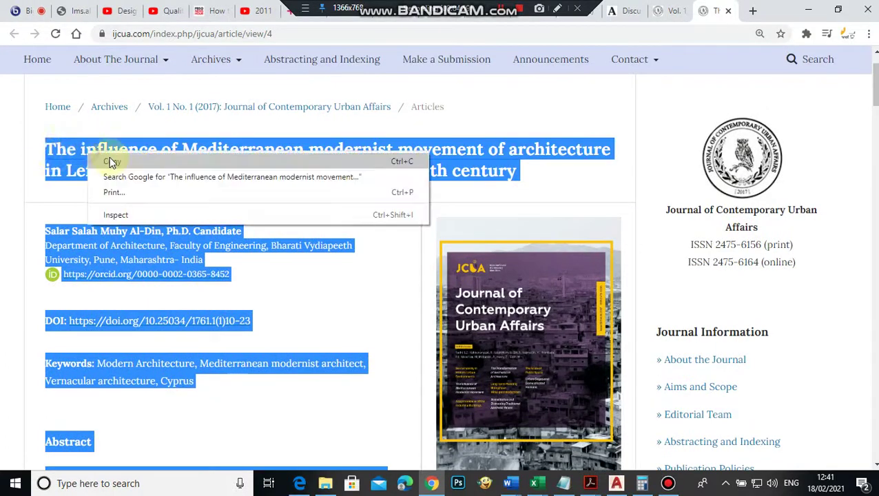
left_click(111, 162)
- Paste the copied article text as the research introduction for the paper's discussion on Academia and post it
left_click(628, 15)
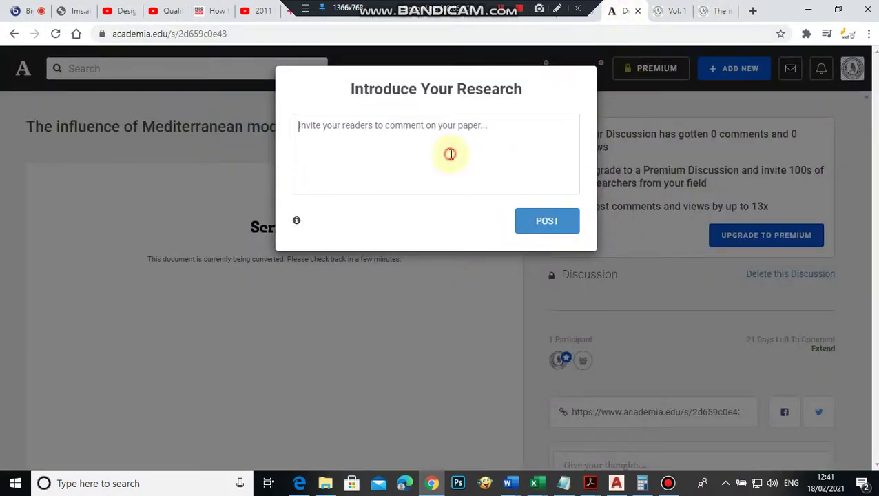
key("ctrl+v")
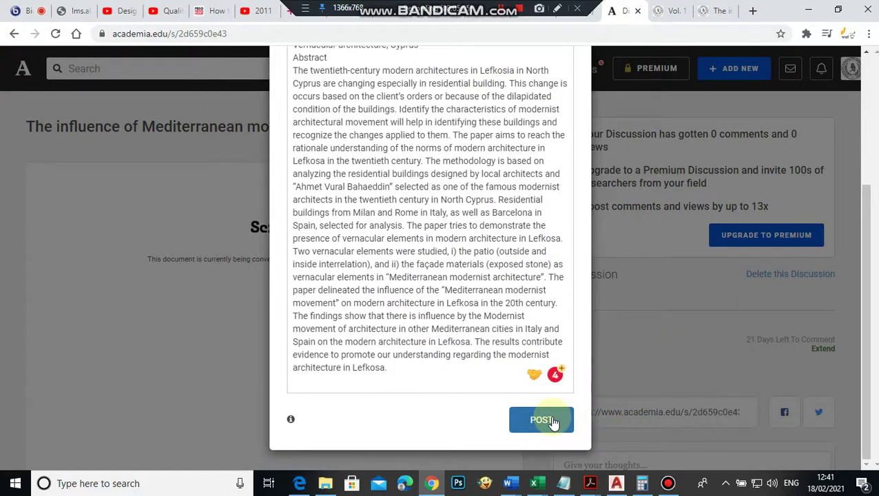
left_click(554, 421)
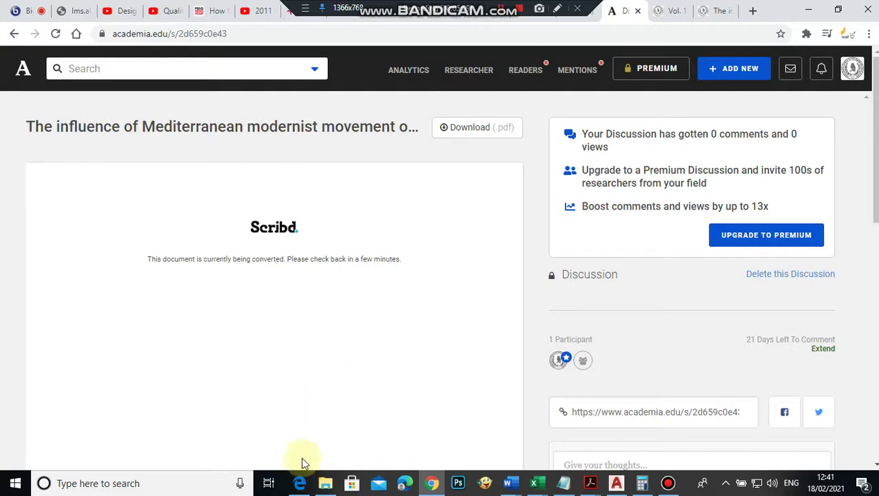
- Switch to Microsoft Edge, check the papers on the journal's public Academia profile and view the page of the Mediterranean modernist movement article
left_click(299, 483)
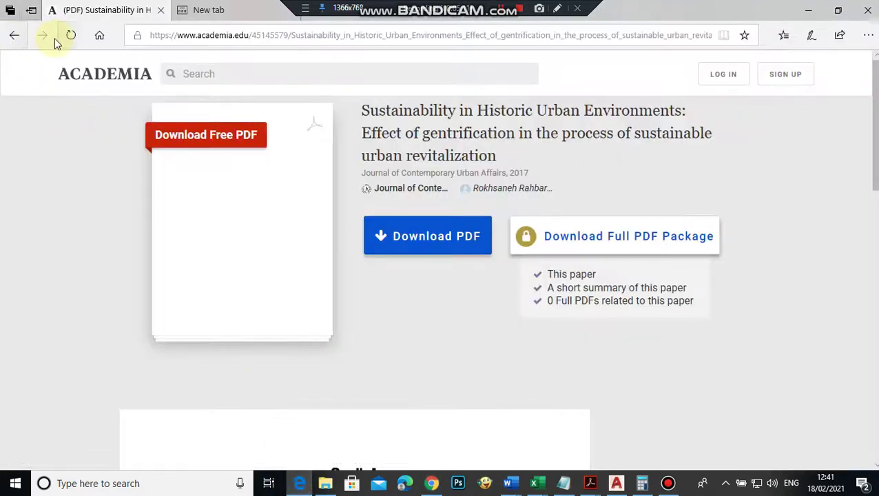
left_click(16, 39)
mouse_move(232, 221)
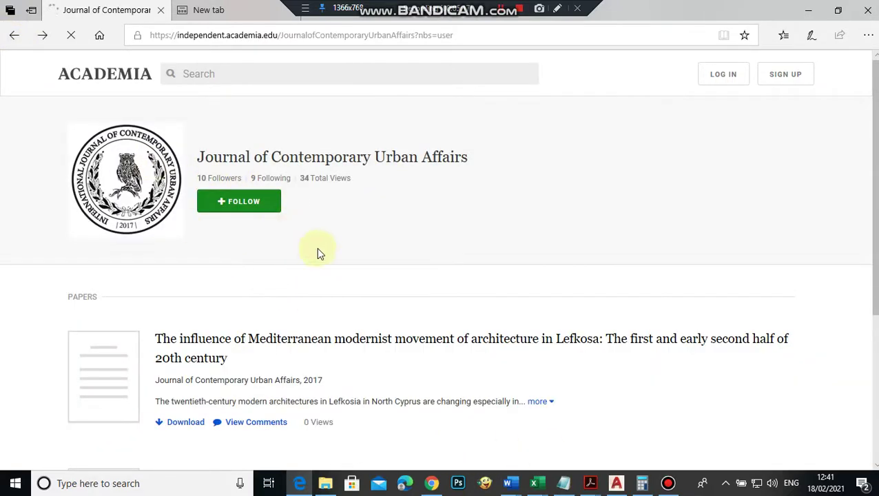
scroll(318, 254, "down", 4)
scroll(196, 96, "up", 1)
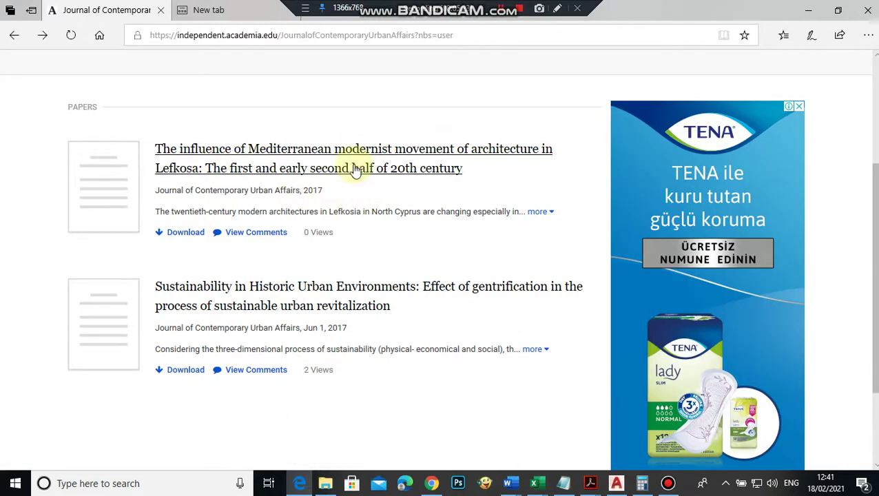
left_click(274, 149)
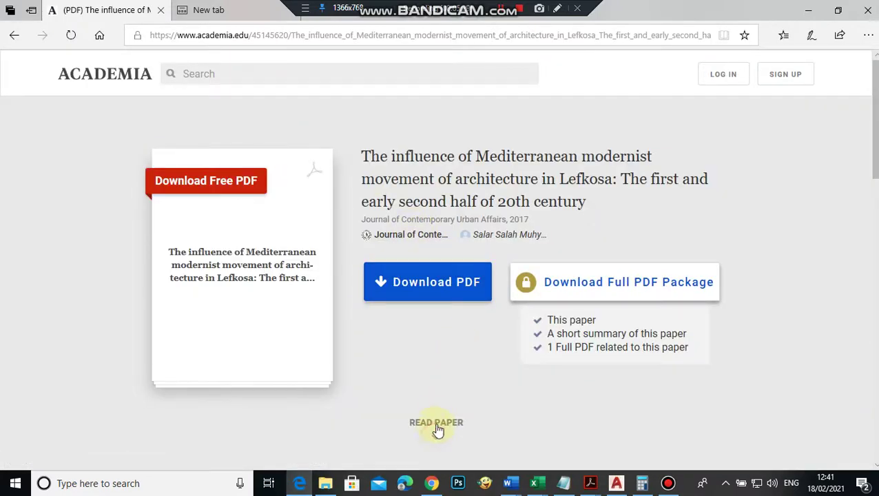
scroll(443, 390, "down", 1)
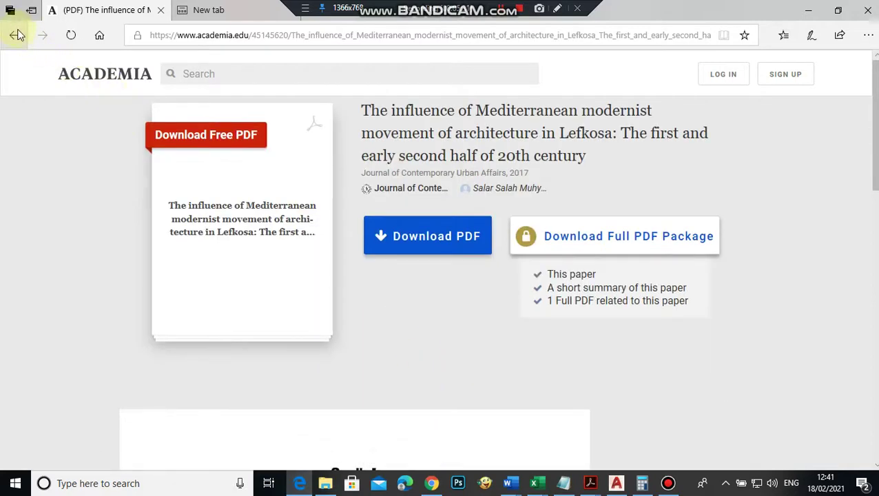